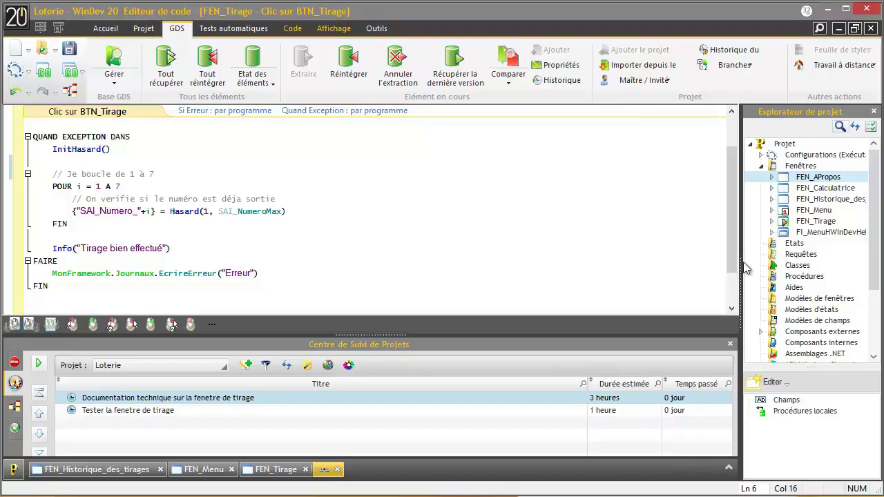
# Check the access rights of the FEN_Tirage window in its GDS properties
pyautogui.moveTo(744, 270); pyautogui.dragTo(730, 269)
pyautogui.click(794, 221)
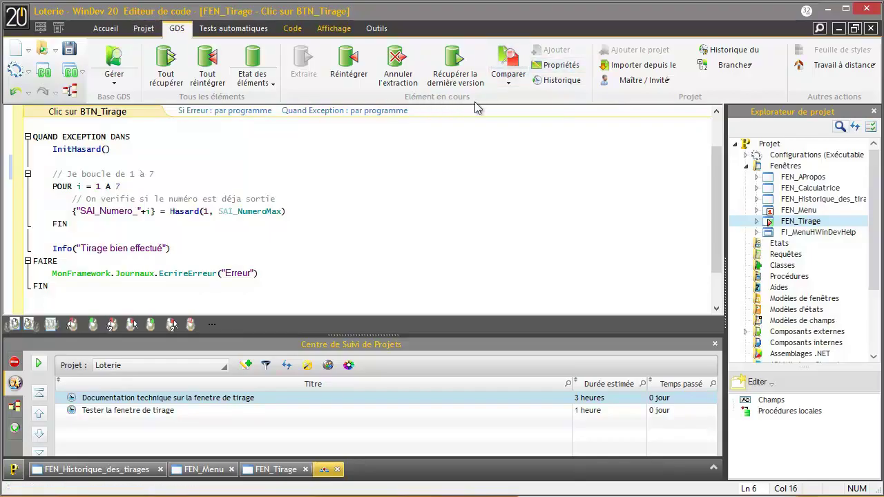
pyautogui.click(556, 67)
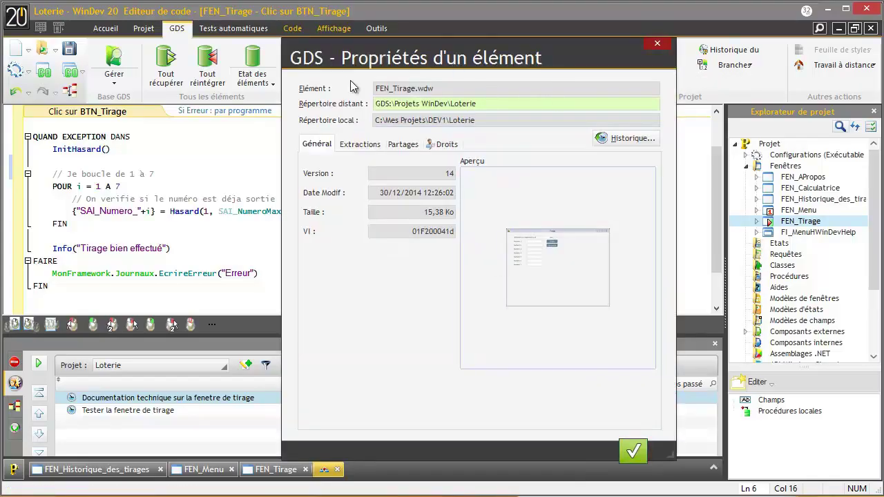
pyautogui.moveTo(455, 86); pyautogui.dragTo(322, 84)
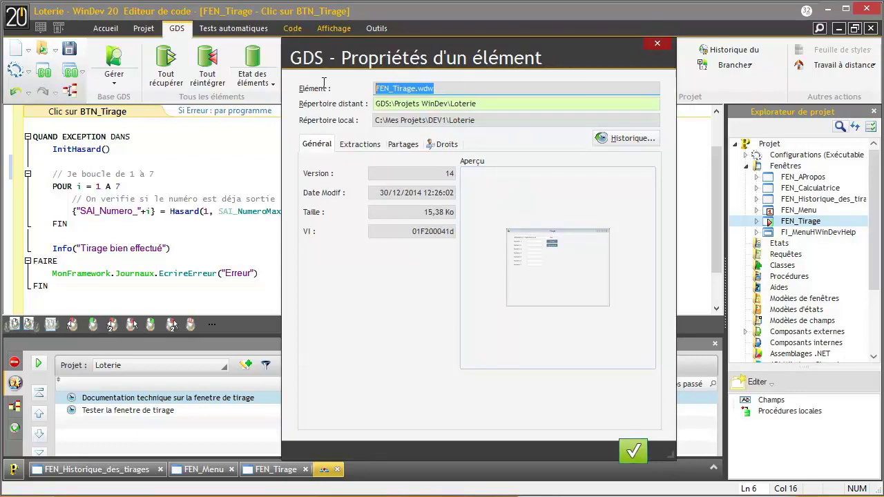
pyautogui.click(446, 146)
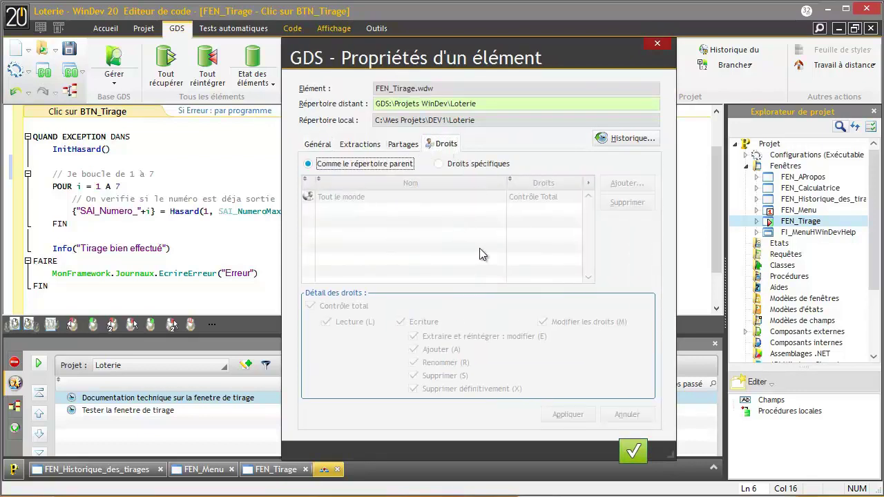
pyautogui.click(456, 88)
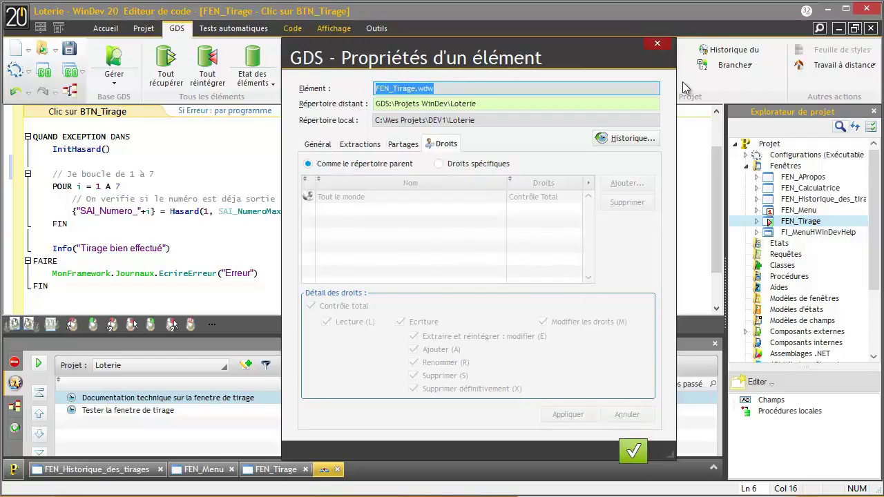
pyautogui.click(657, 45)
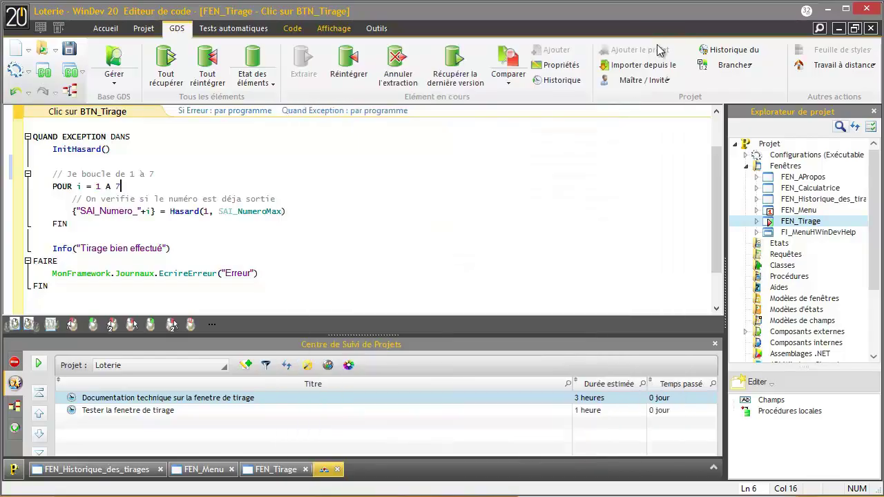
# Check the access rights of the FEN_APropos window in its GDS properties
pyautogui.click(774, 189)
pyautogui.click(769, 178)
pyautogui.rightClick(771, 185)
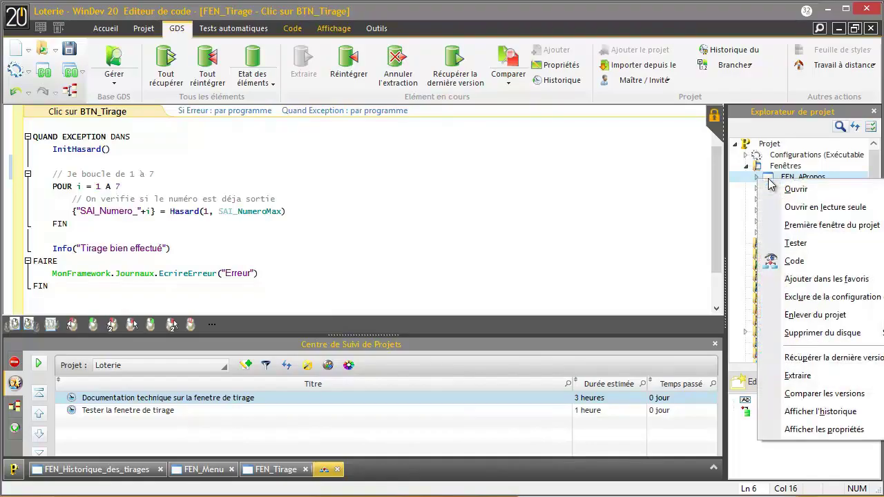
pyautogui.click(822, 428)
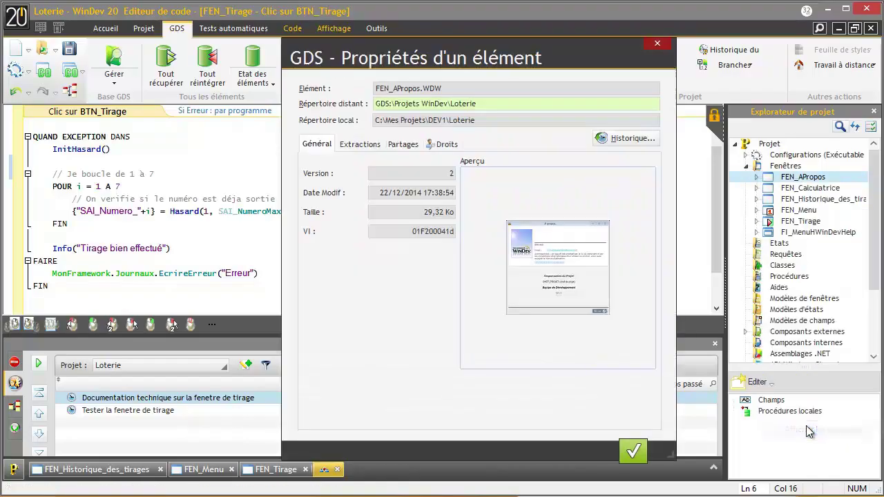
pyautogui.click(445, 144)
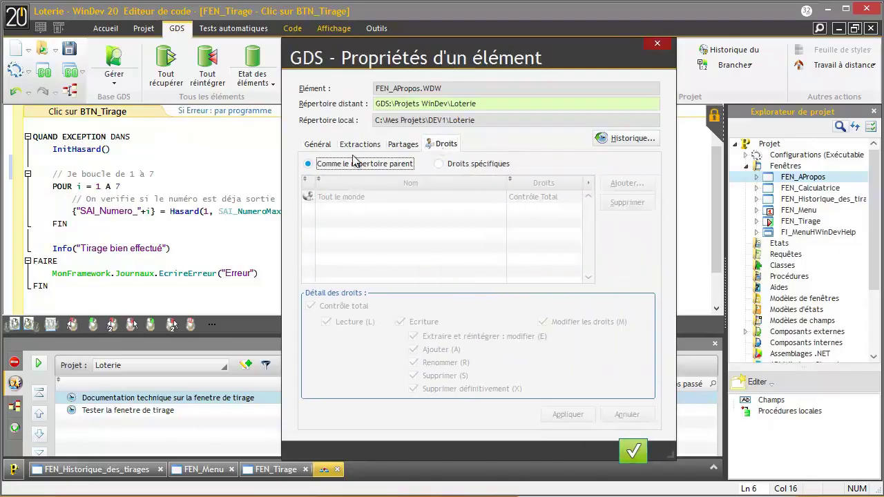
pyautogui.click(462, 89)
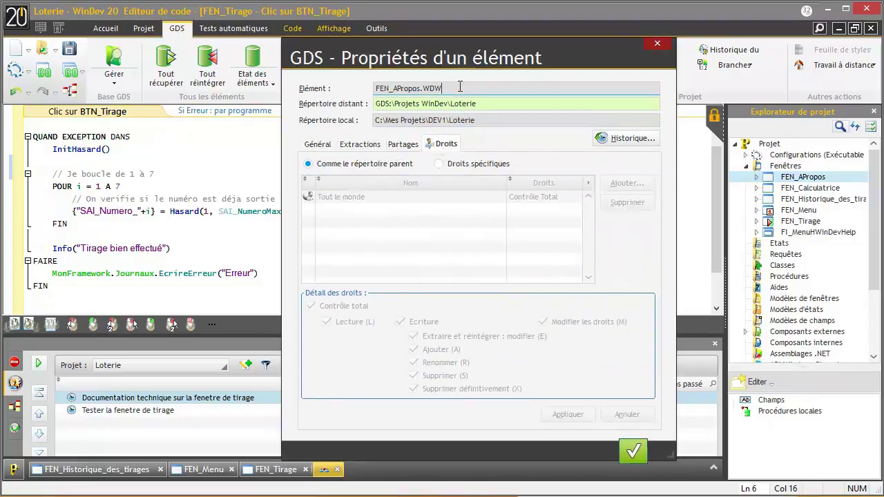
pyautogui.click(657, 43)
pyautogui.click(263, 160)
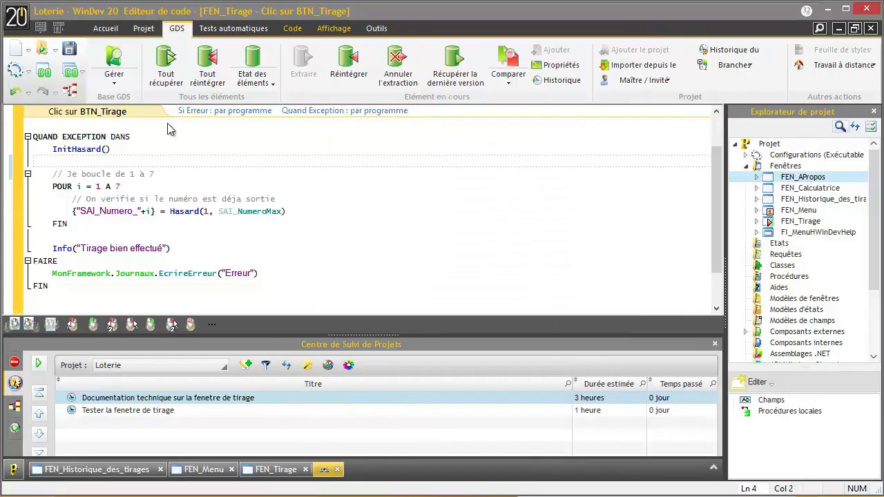
# Open the GDS administrator and restore its maximized window to a smaller size over the code editor
pyautogui.click(121, 61)
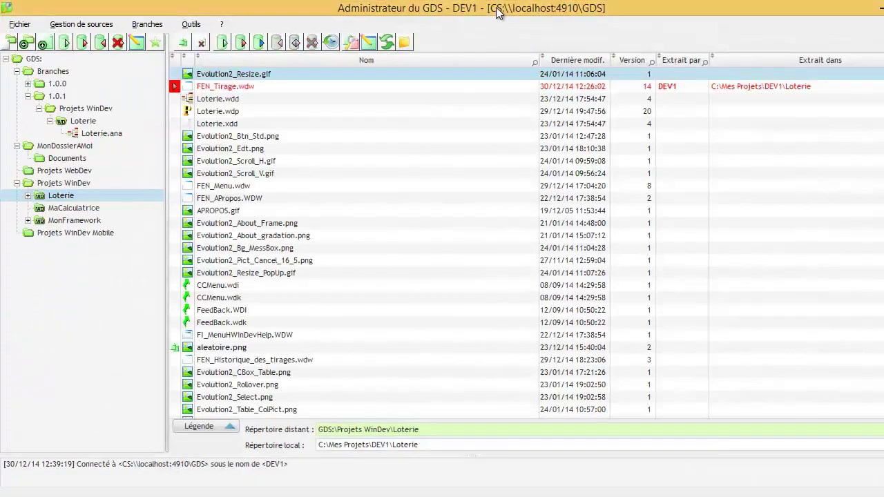
pyautogui.doubleClick(497, 13)
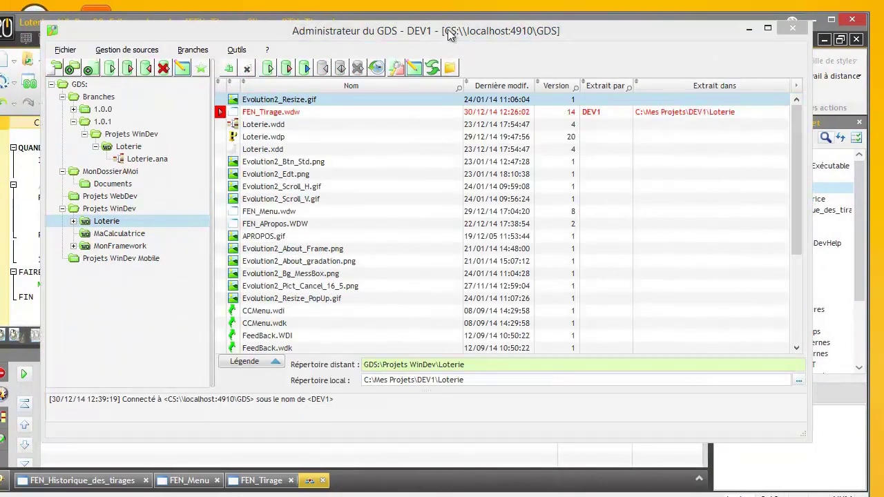
pyautogui.moveTo(449, 35); pyautogui.dragTo(447, 28)
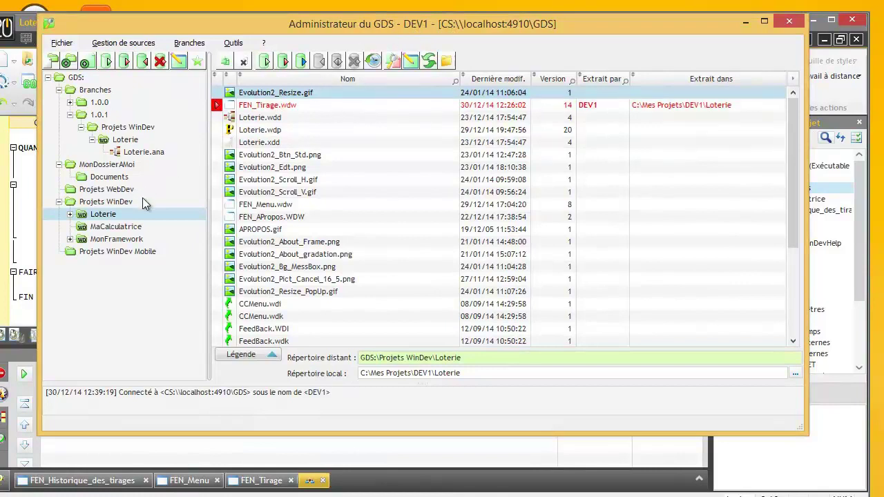
# Check the access rights of the MaCalculatrice project directory in its properties
pyautogui.click(114, 226)
pyautogui.rightClick(114, 228)
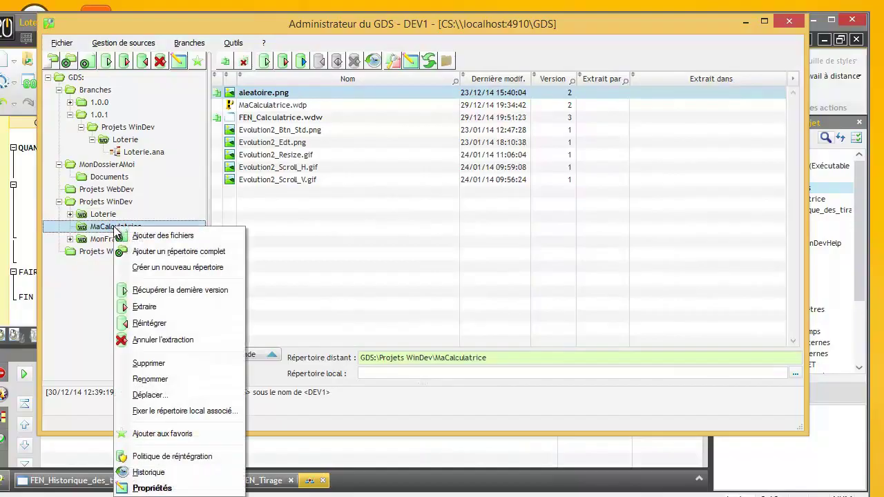
pyautogui.click(153, 489)
pyautogui.click(515, 177)
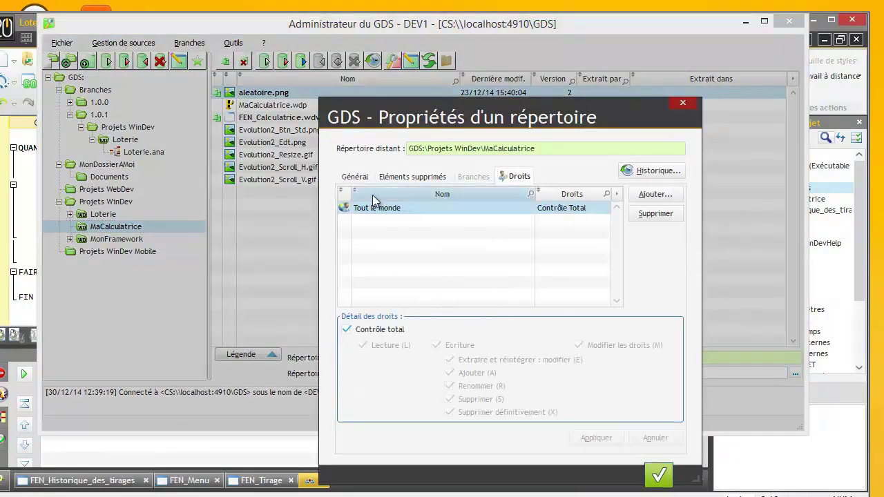
pyautogui.moveTo(543, 148); pyautogui.dragTo(301, 150)
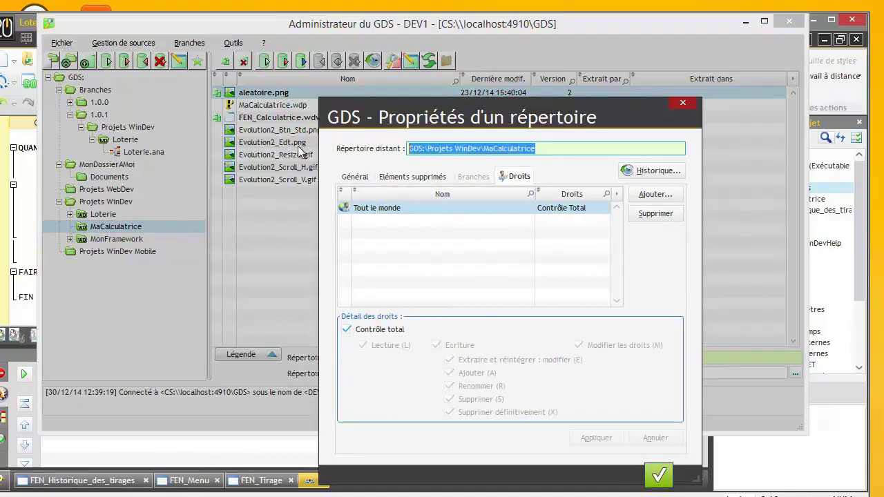
pyautogui.click(683, 103)
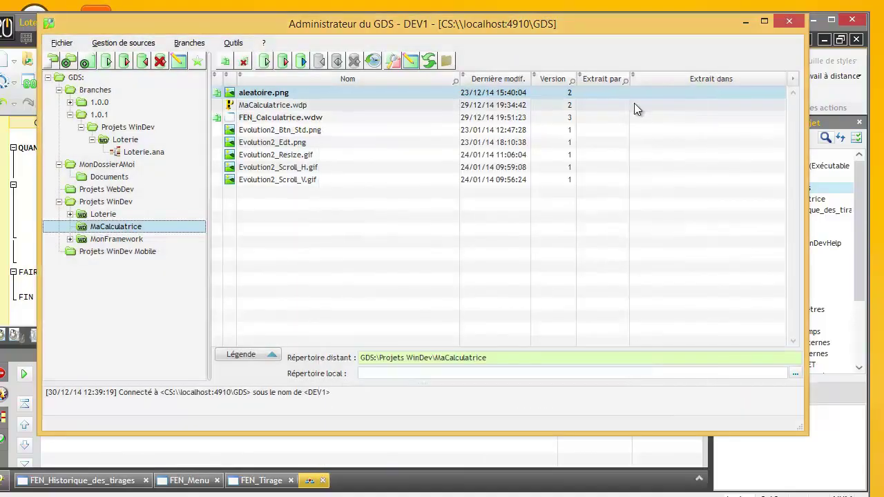
# Check the access rights of FEN_Calculatrice.wdw in the MaCalculatrice directory
pyautogui.click(311, 119)
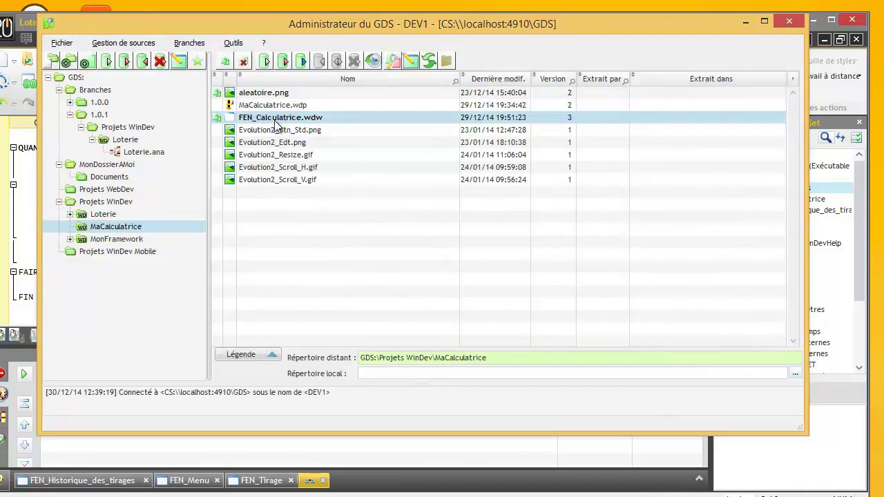
pyautogui.rightClick(281, 123)
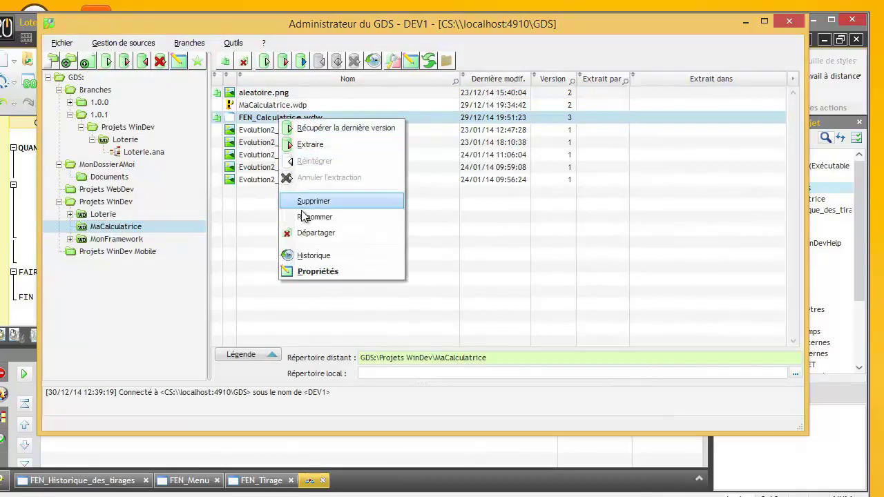
pyautogui.click(317, 273)
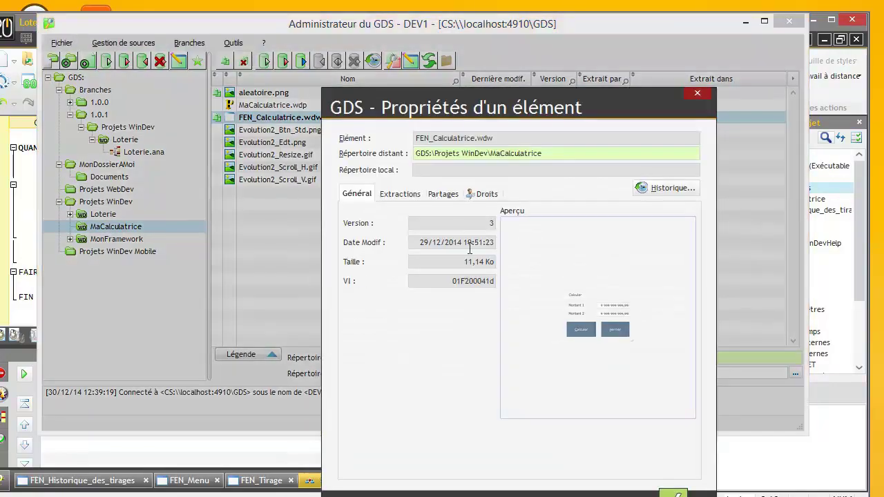
pyautogui.click(486, 194)
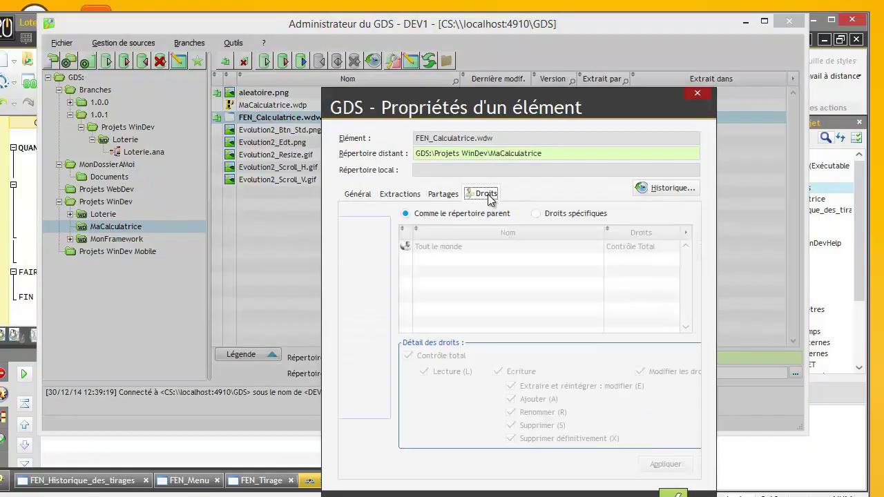
pyautogui.click(501, 138)
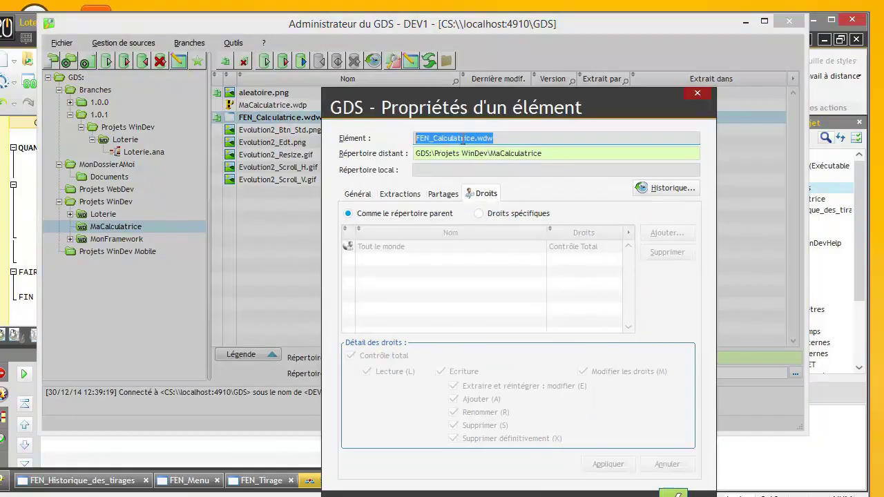
pyautogui.click(699, 93)
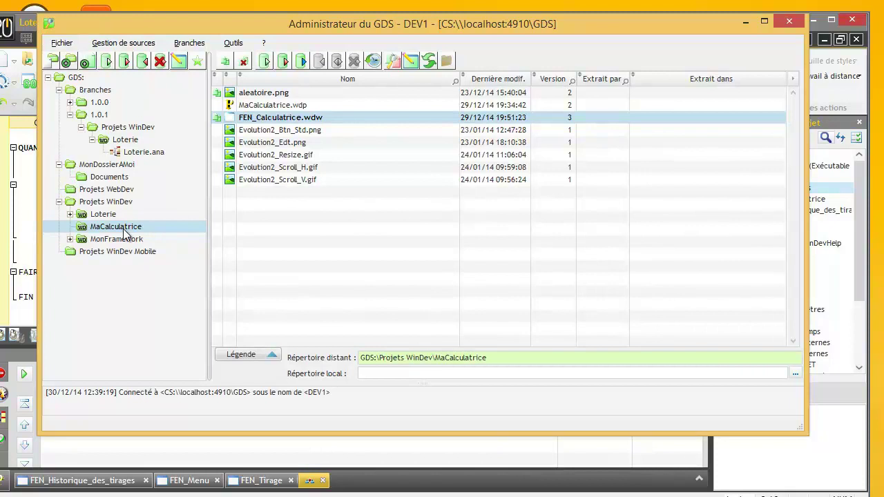
# Check which remote directories share FEN_Calculatrice.wdw and select the Loterie share in its properties
pyautogui.doubleClick(218, 121)
pyautogui.click(441, 194)
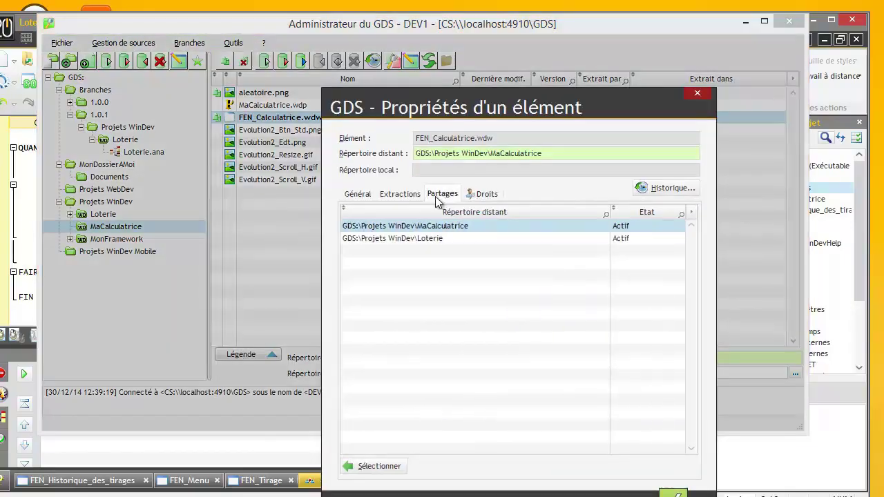
pyautogui.click(432, 239)
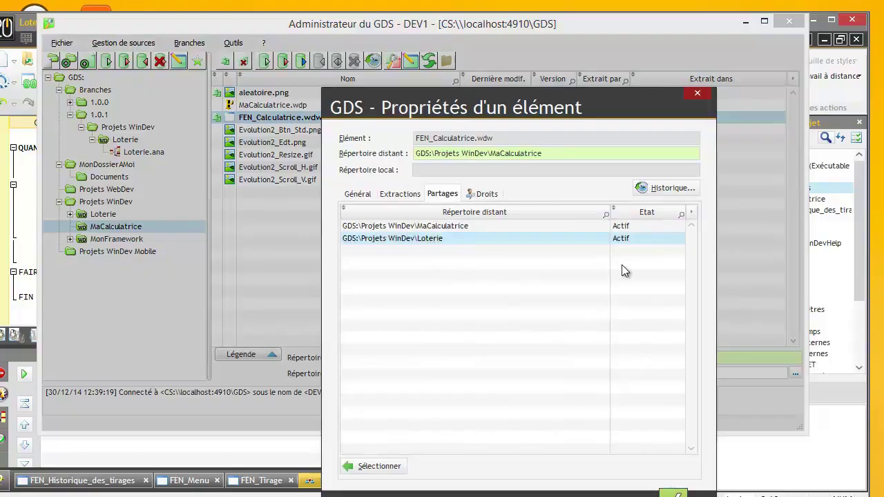
pyautogui.click(675, 494)
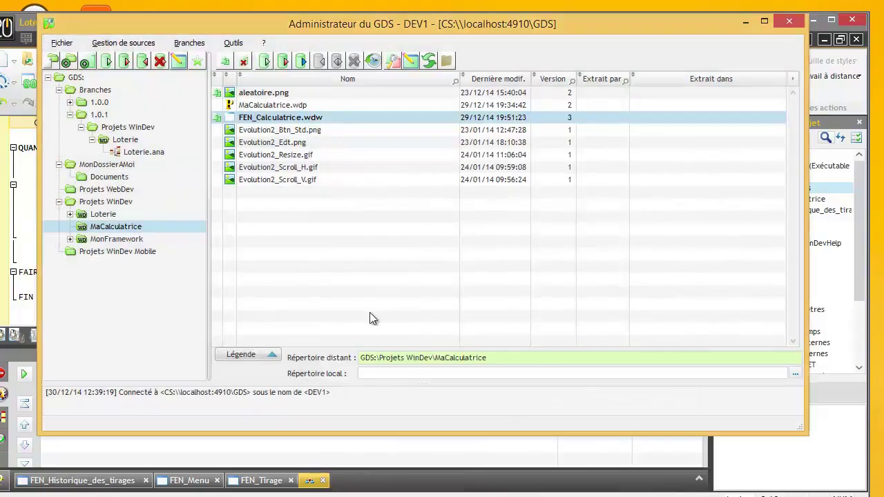
# Open the access rights of the MaCalculatrice directory and start adding a right for the user DEV1
pyautogui.rightClick(110, 228)
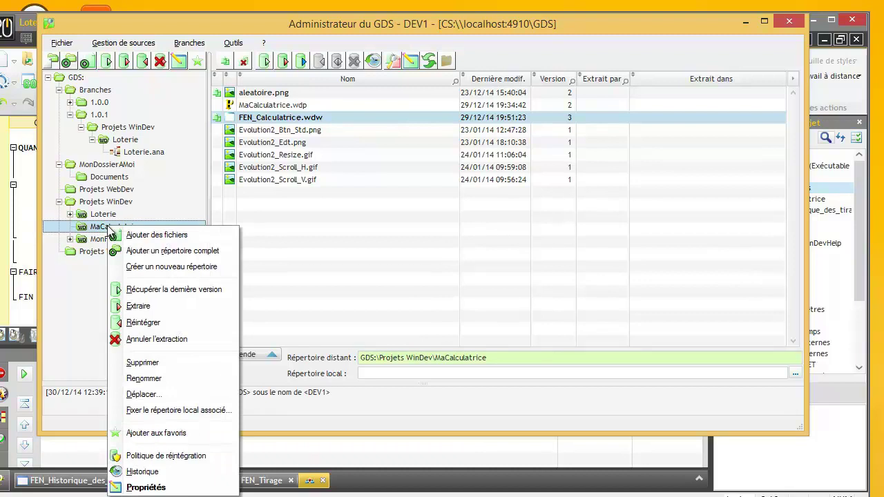
pyautogui.click(162, 487)
pyautogui.click(519, 178)
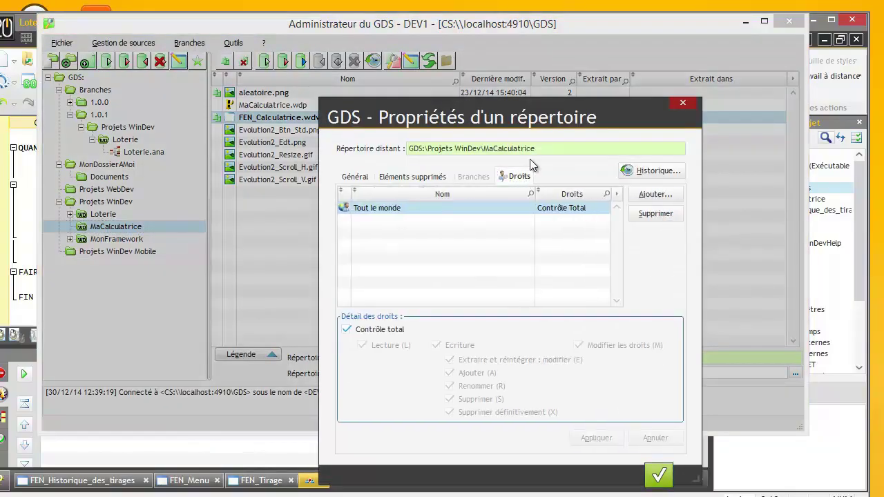
pyautogui.moveTo(547, 121); pyautogui.dragTo(482, 60)
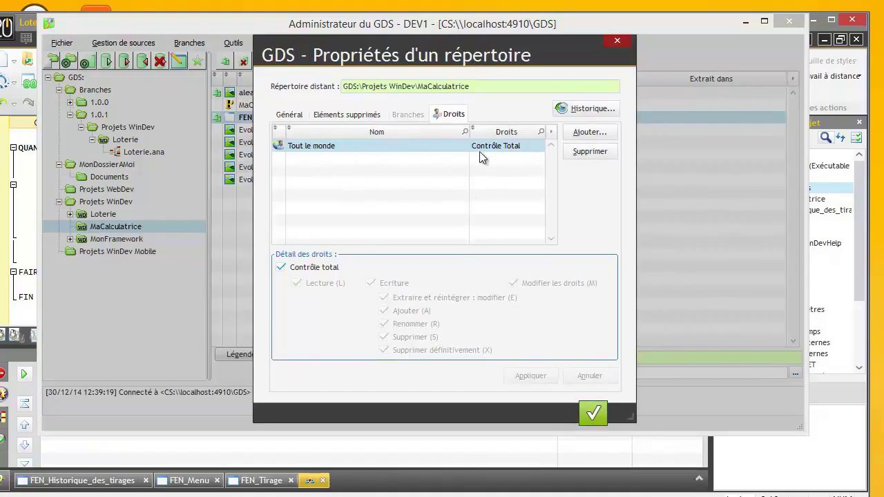
pyautogui.click(590, 134)
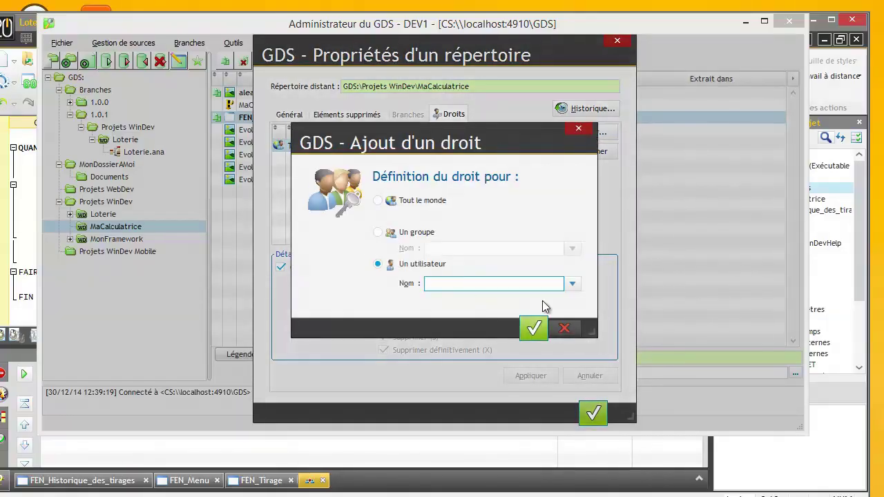
pyautogui.click(573, 288)
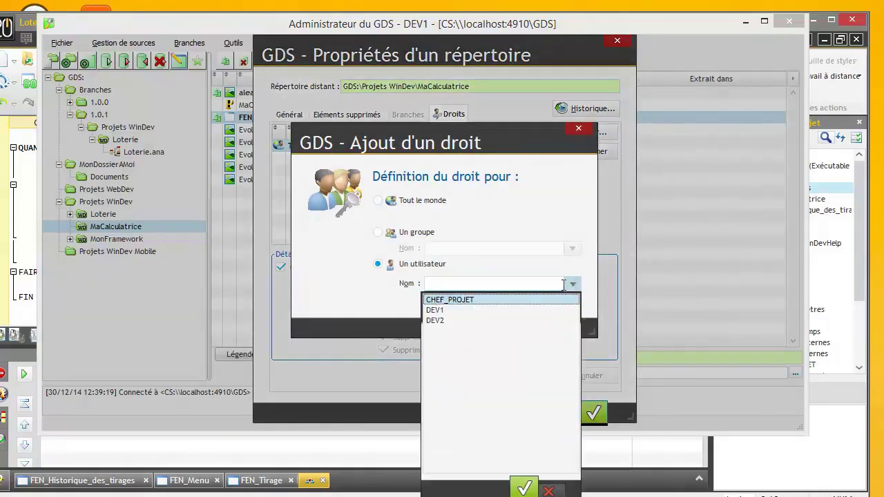
pyautogui.click(442, 317)
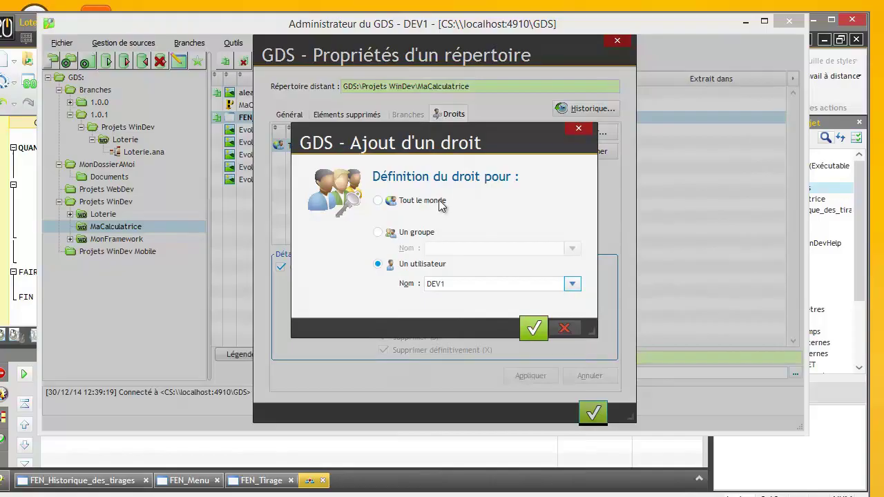
# Check which groups a right can be defined for and add the right for the user DEV1
pyautogui.click(414, 238)
pyautogui.click(572, 248)
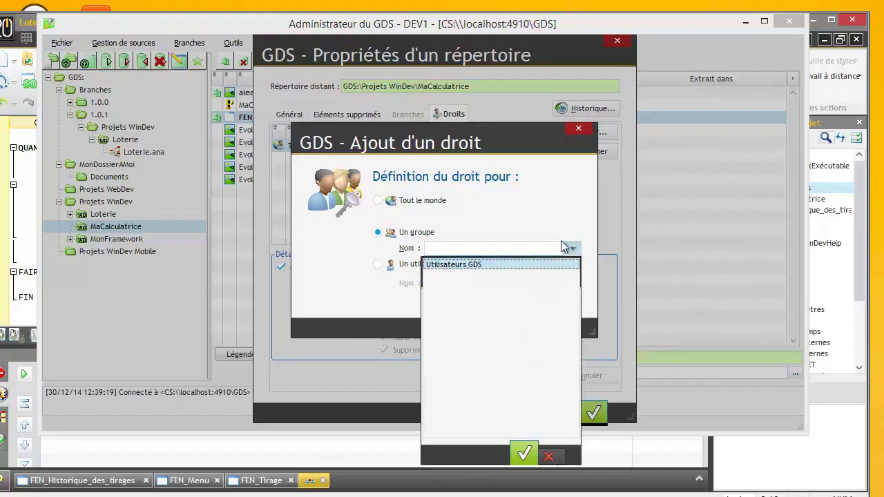
pyautogui.click(573, 248)
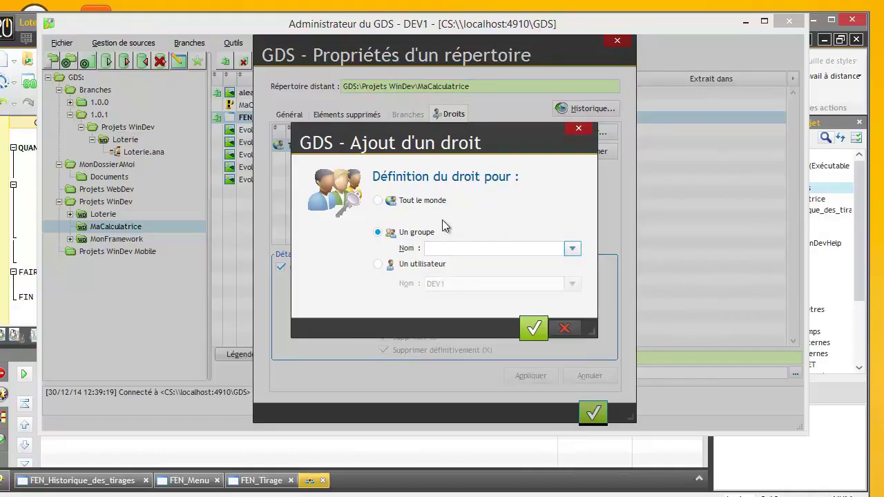
pyautogui.click(412, 268)
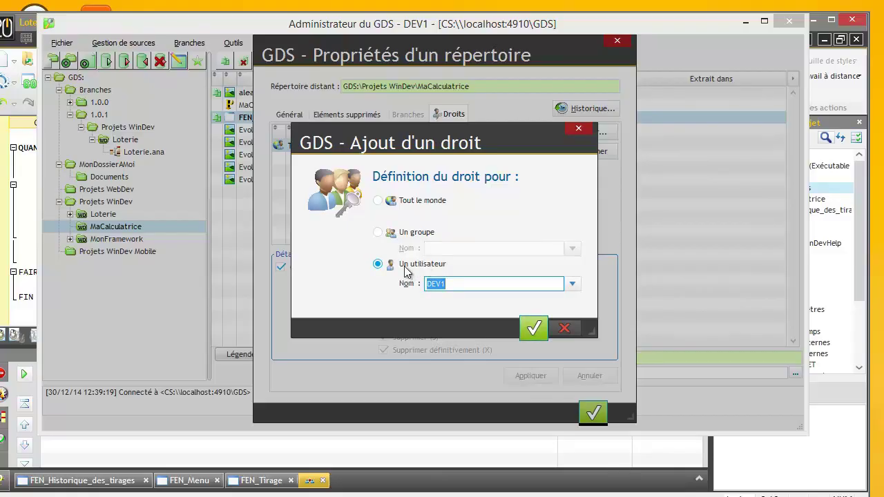
pyautogui.click(407, 271)
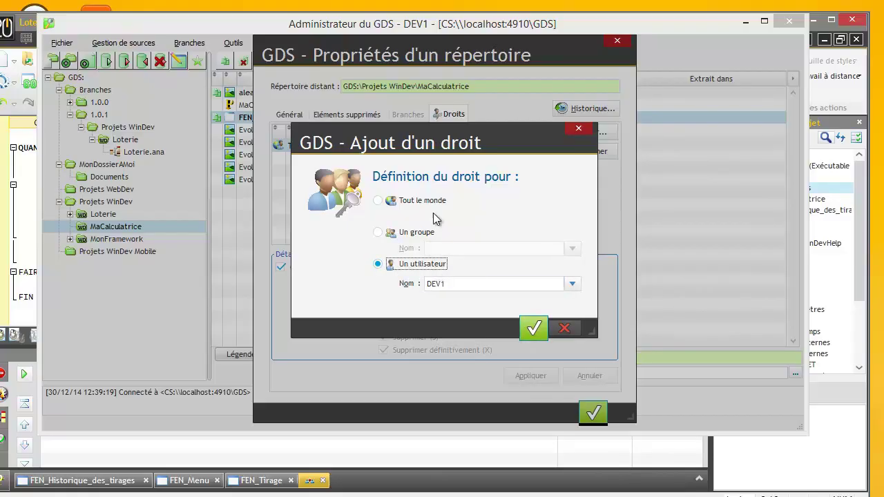
pyautogui.click(533, 329)
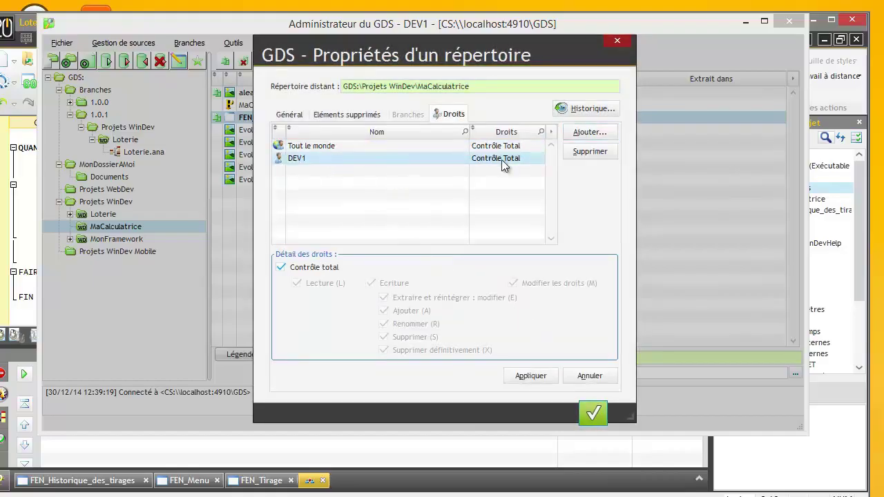
# Restrict the rights of Tout le monde on the MaCalculatrice directory to Lecture only and validate the directory properties
pyautogui.click(360, 146)
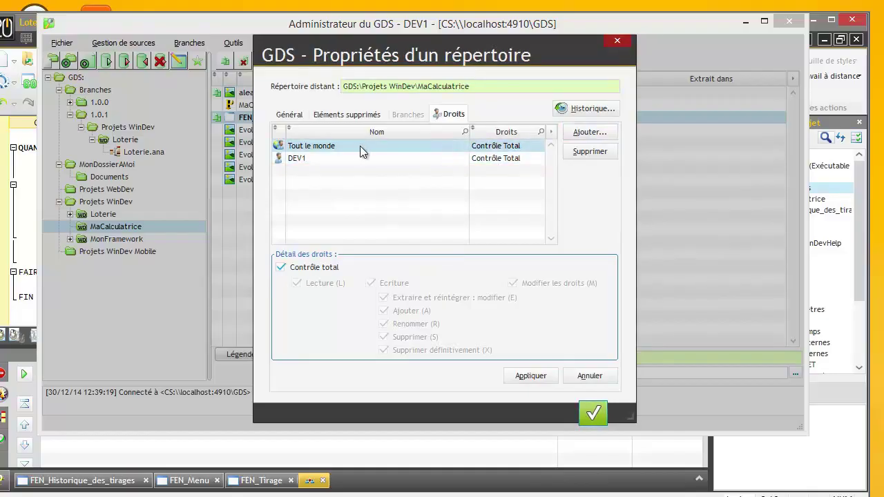
pyautogui.click(320, 267)
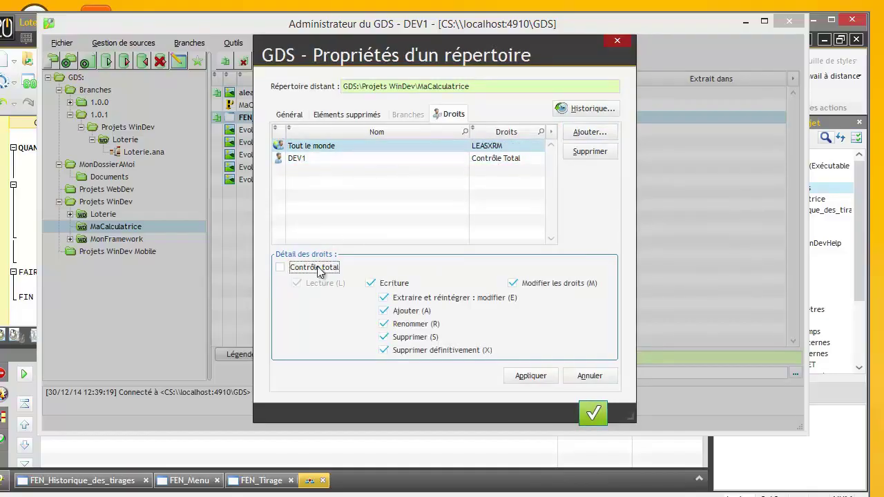
pyautogui.click(401, 284)
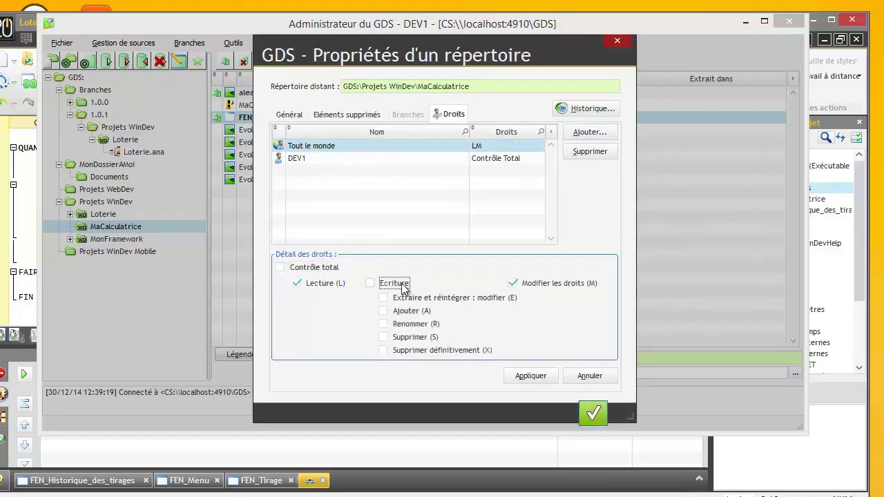
pyautogui.click(543, 286)
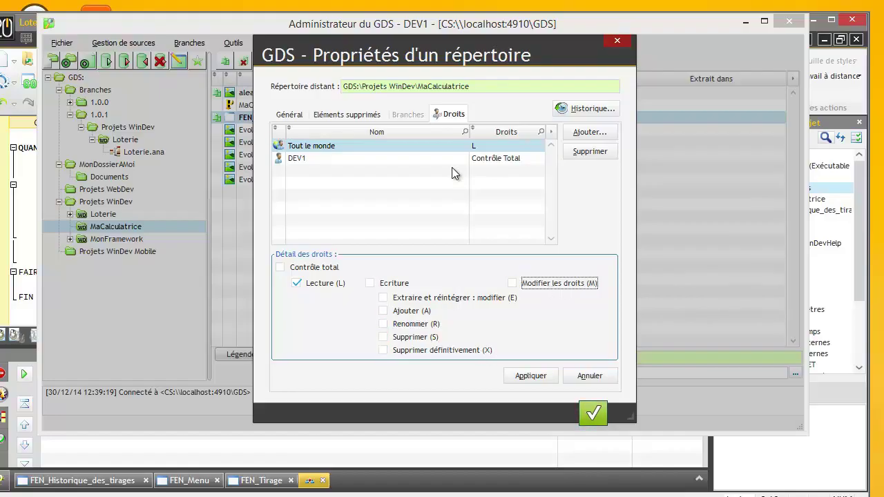
pyautogui.click(586, 413)
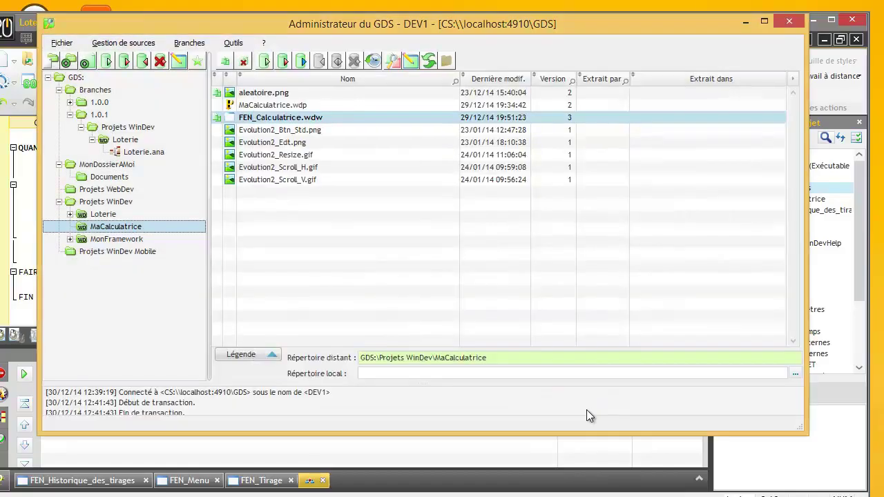
# Check the rights FEN_Calculatrice.wdw inherits from its parent directory and close the GDS administrator
pyautogui.rightClick(279, 121)
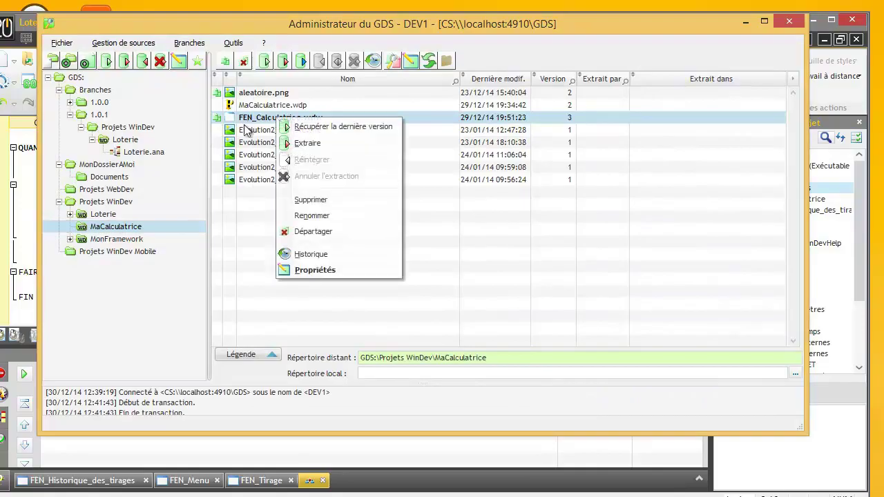
pyautogui.click(247, 123)
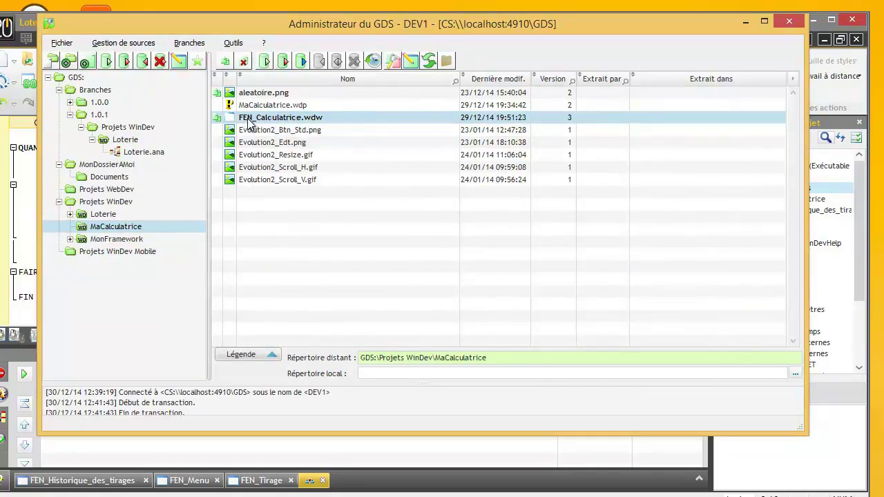
pyautogui.rightClick(250, 122)
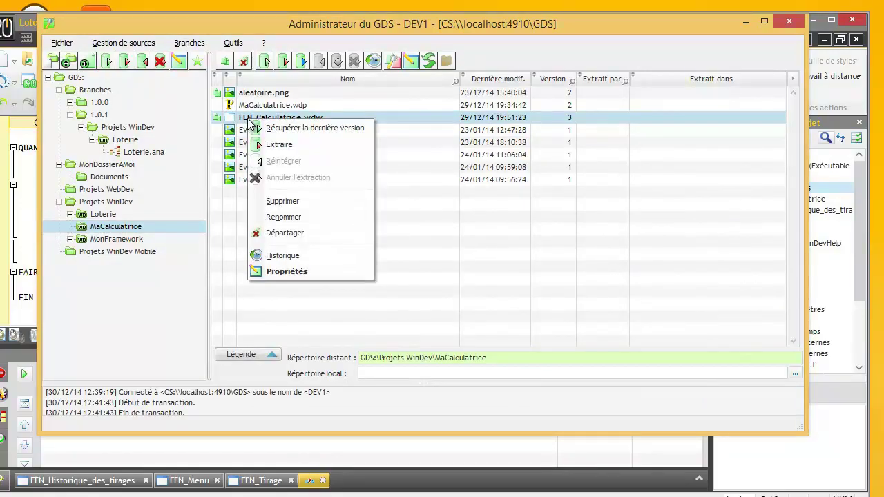
pyautogui.click(295, 276)
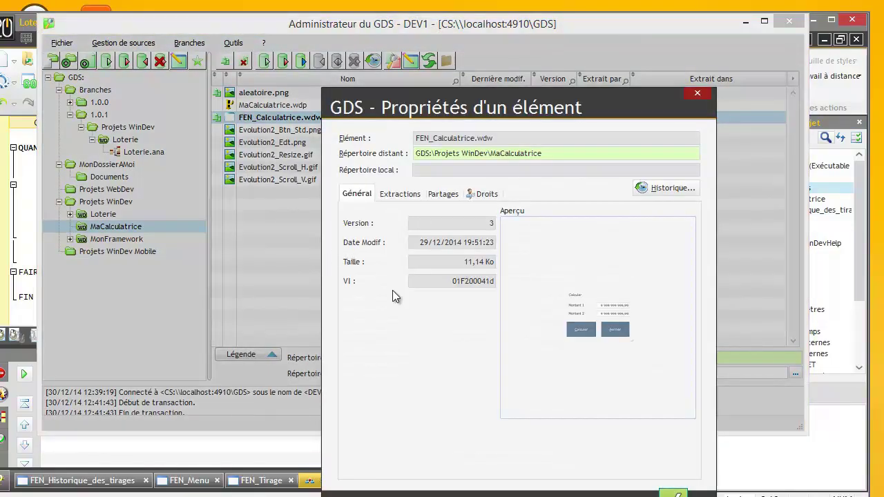
pyautogui.click(485, 194)
pyautogui.click(514, 141)
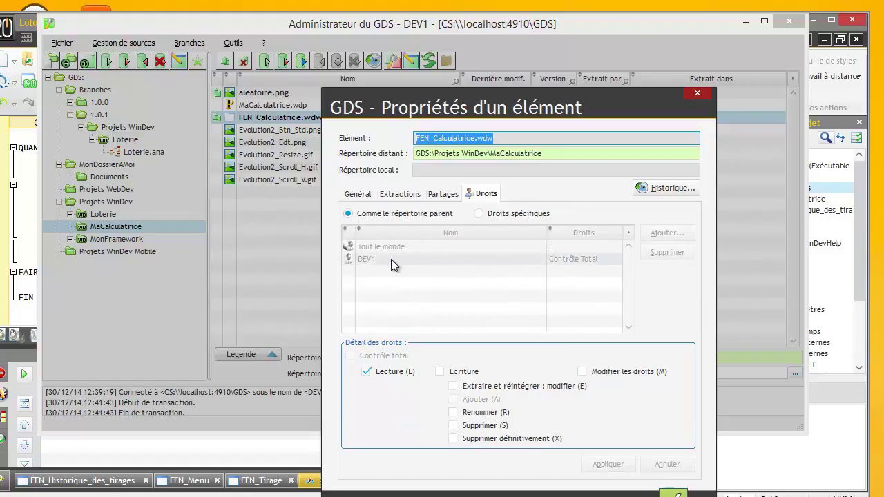
pyautogui.click(699, 96)
pyautogui.click(791, 24)
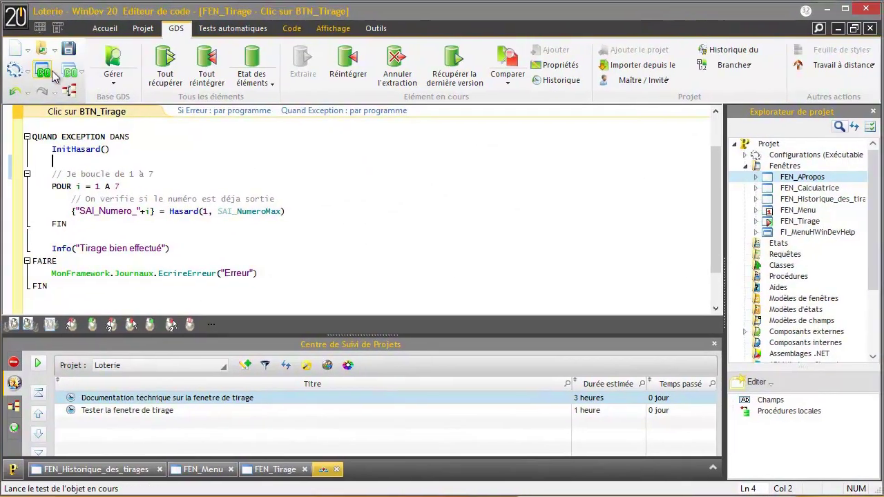
# Open the MaCalculatrice project from the CS:\\localhost:4910\GDS source base into C:\Mes Projets\MaCalculatrice
pyautogui.click(43, 49)
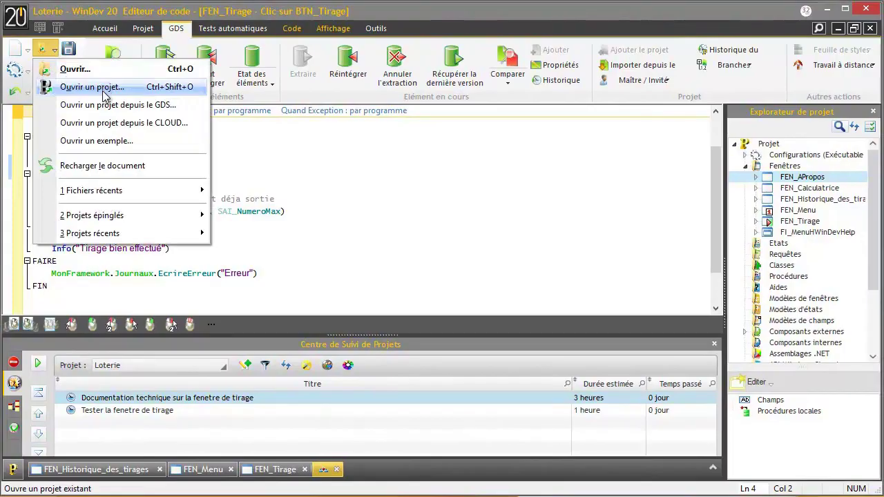
pyautogui.click(90, 104)
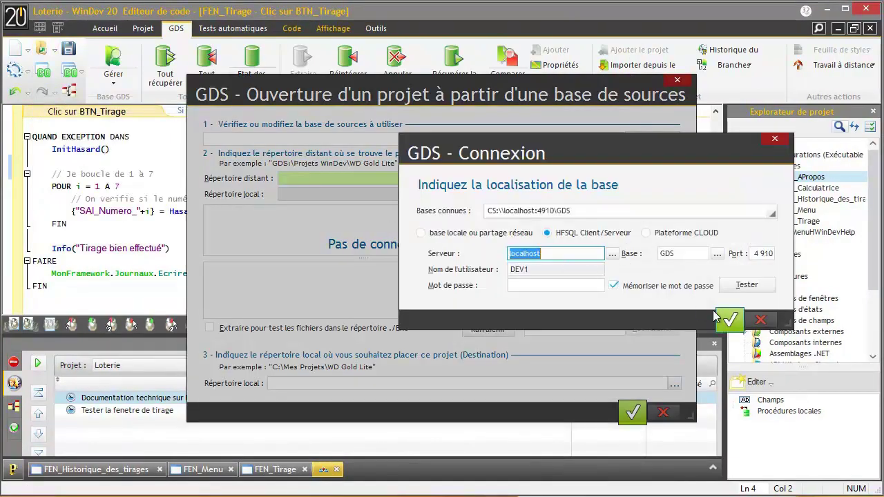
pyautogui.click(731, 319)
pyautogui.click(307, 272)
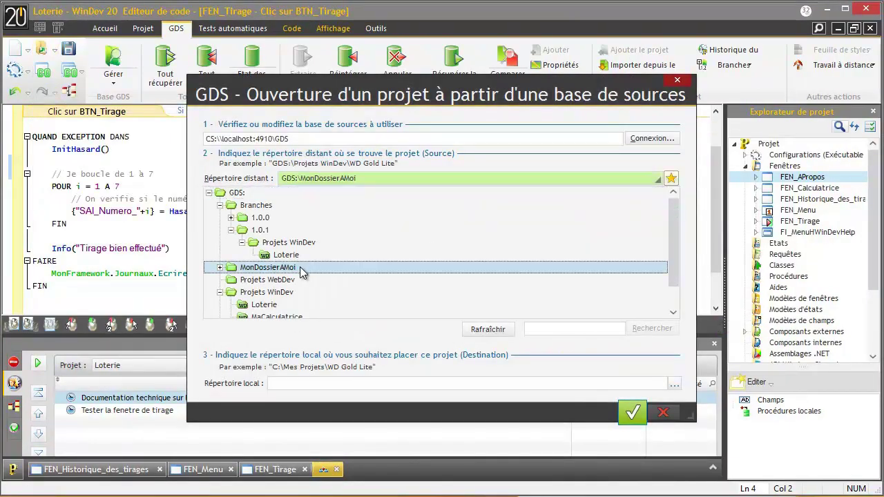
pyautogui.scroll(-1, 297, 271)
pyautogui.click(283, 288)
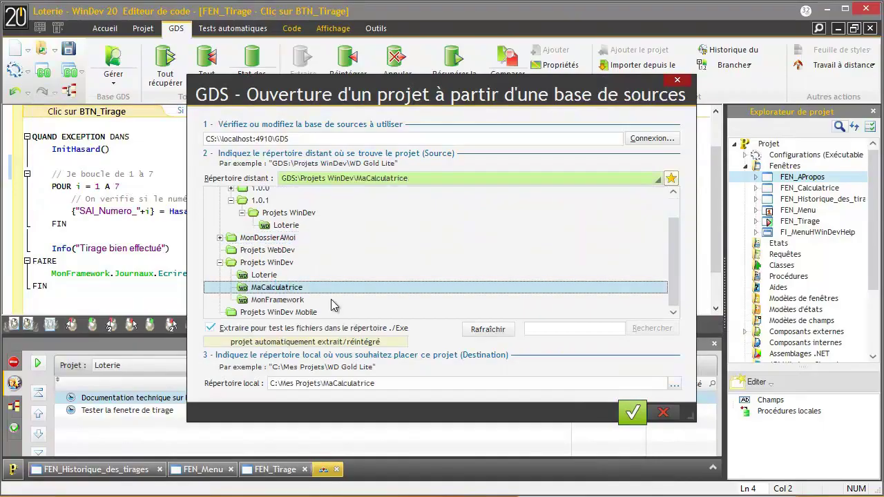
pyautogui.click(633, 412)
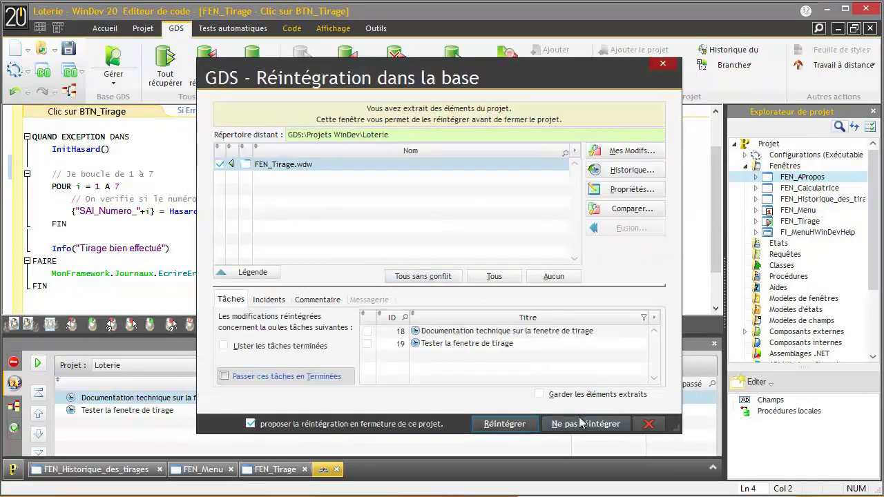
# Try to reintegrate FEN_Tirage.wdw with "Test" as the reason for ignoring the policy rule
pyautogui.click(504, 424)
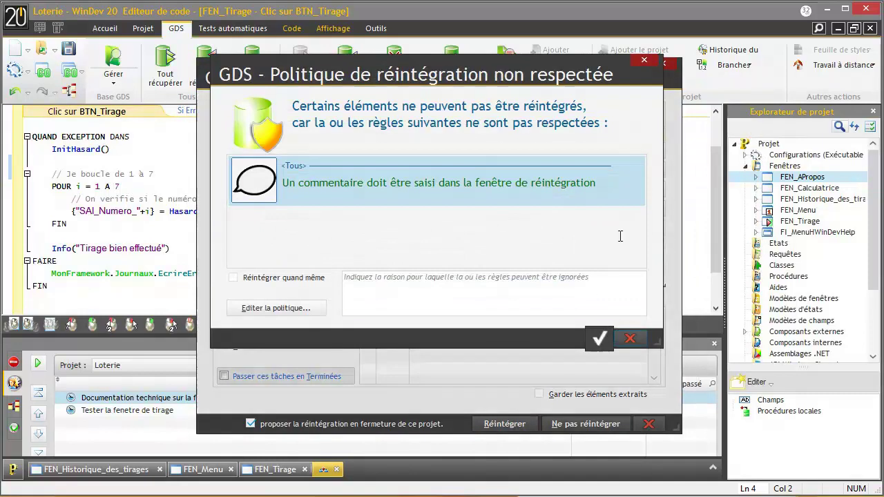
pyautogui.click(438, 291)
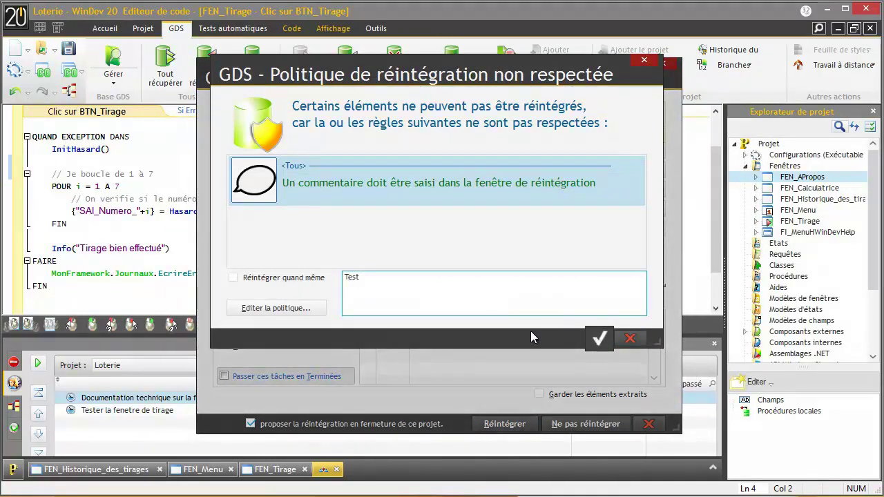
pyautogui.doubleClick(356, 277)
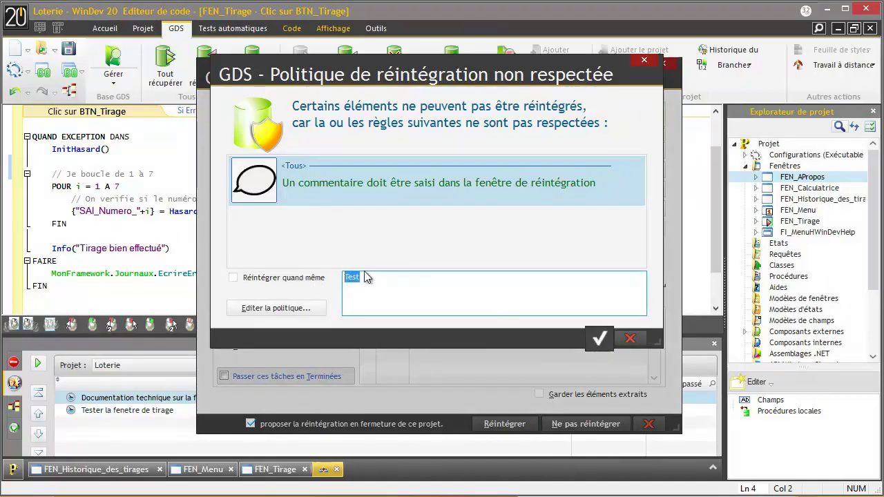
pyautogui.click(599, 338)
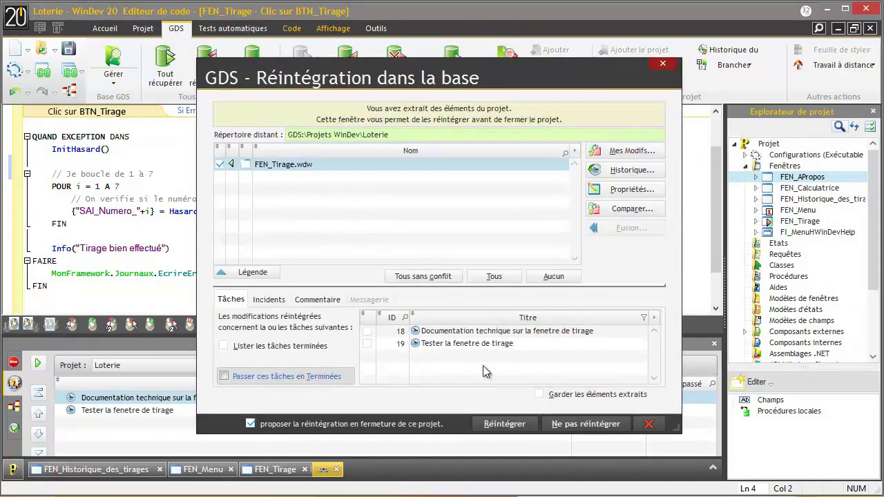
# Add the comment "test" to the reintegration and reintegrate FEN_Tirage.wdw into the source base
pyautogui.click(335, 300)
pyautogui.click(353, 323)
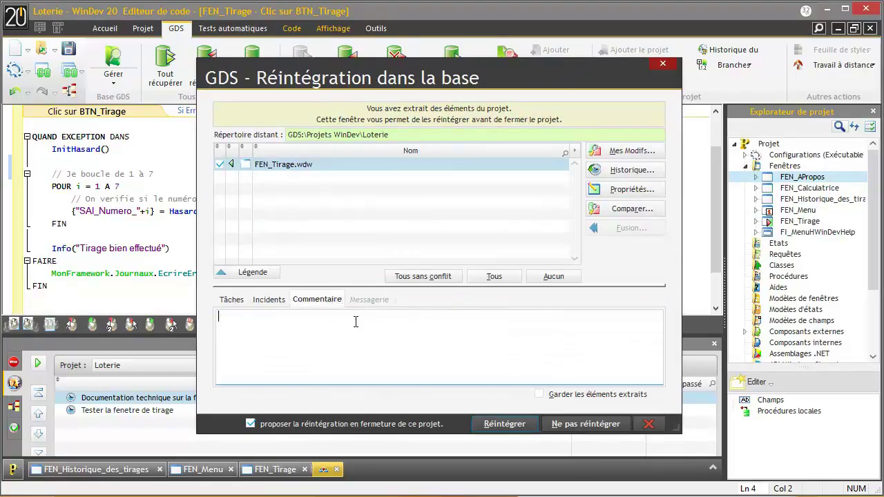
pyautogui.write('test')
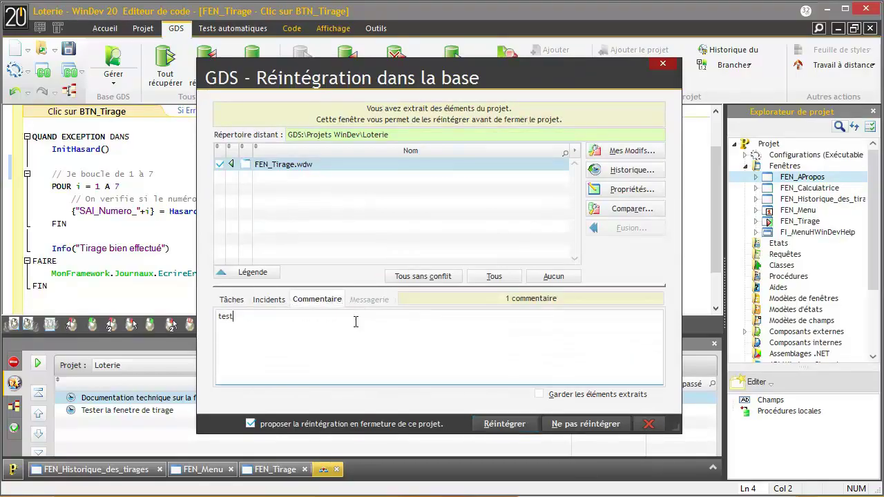
pyautogui.click(517, 425)
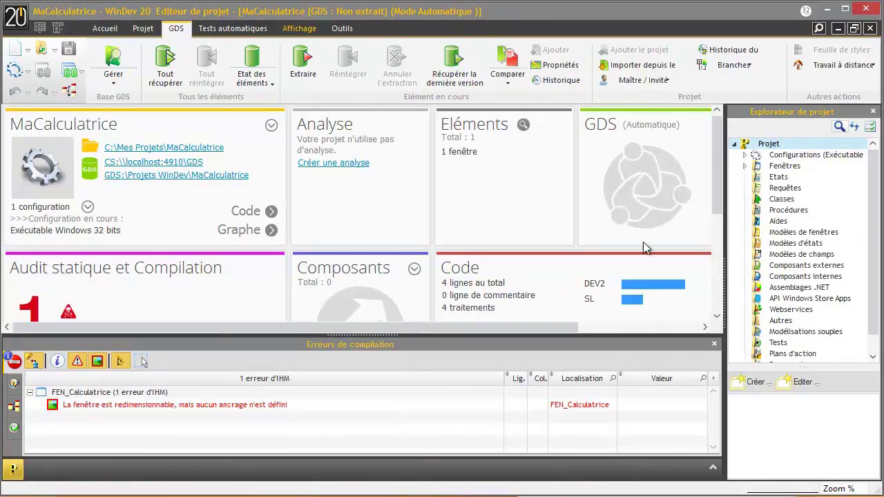
# Make the Calculer heading label bold in the FEN_Calculatrice window, extracting the window in exclusive mode
pyautogui.doubleClick(781, 166)
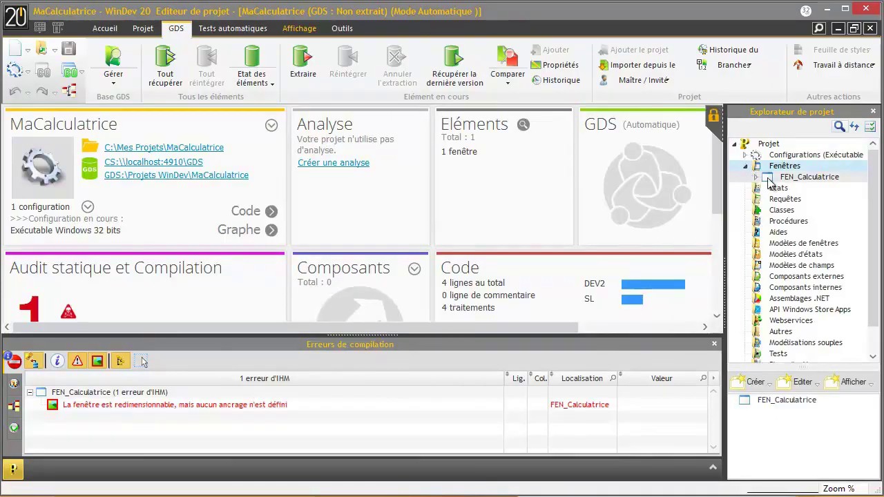
pyautogui.doubleClick(794, 177)
pyautogui.click(326, 157)
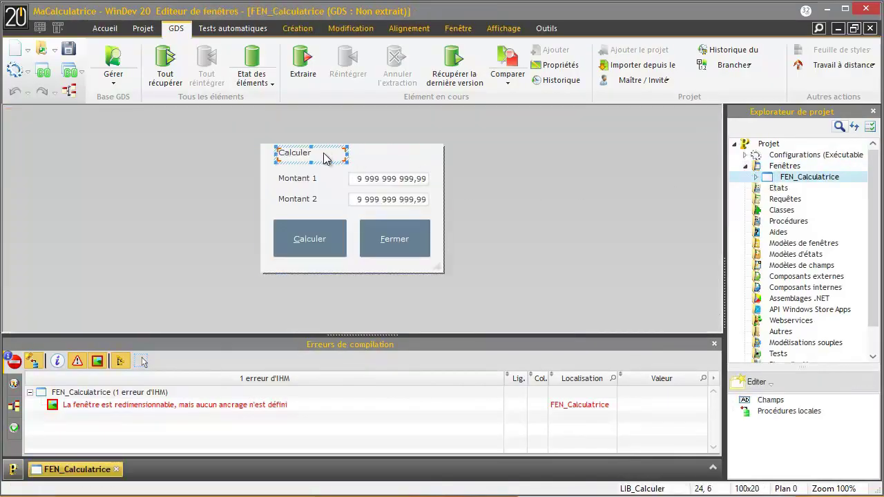
pyautogui.doubleClick(327, 150)
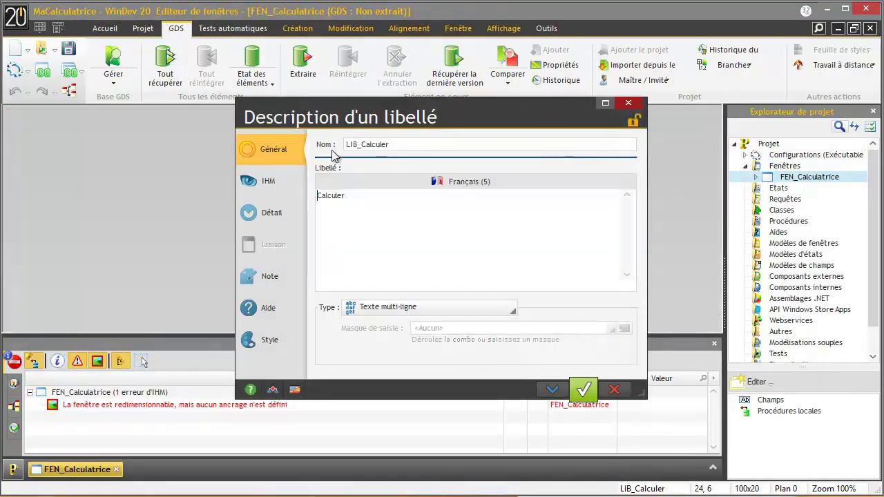
pyautogui.click(275, 343)
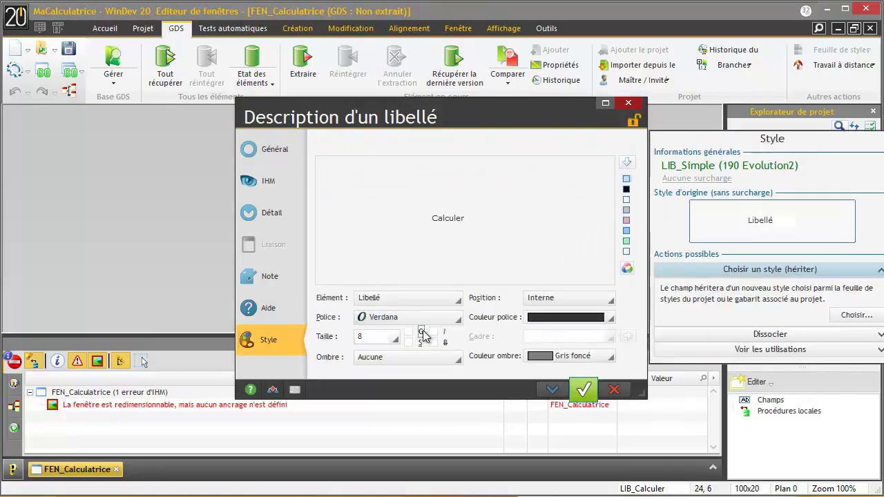
pyautogui.click(421, 333)
pyautogui.click(584, 391)
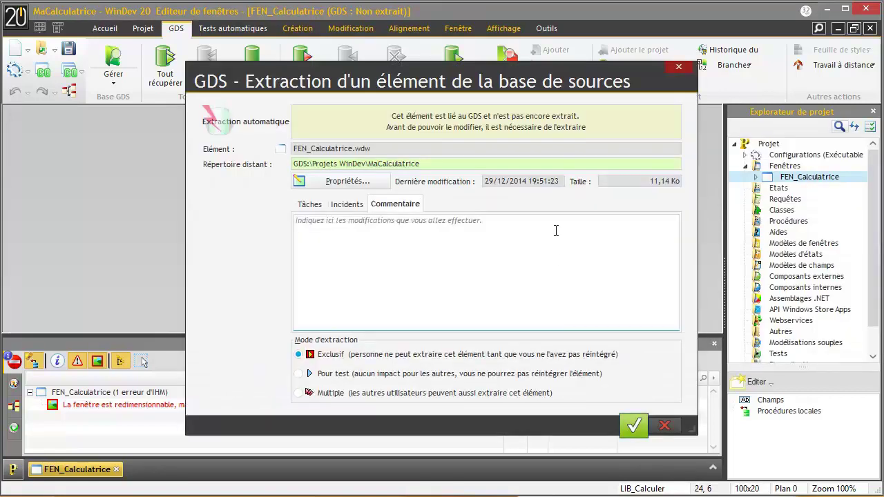
pyautogui.click(634, 426)
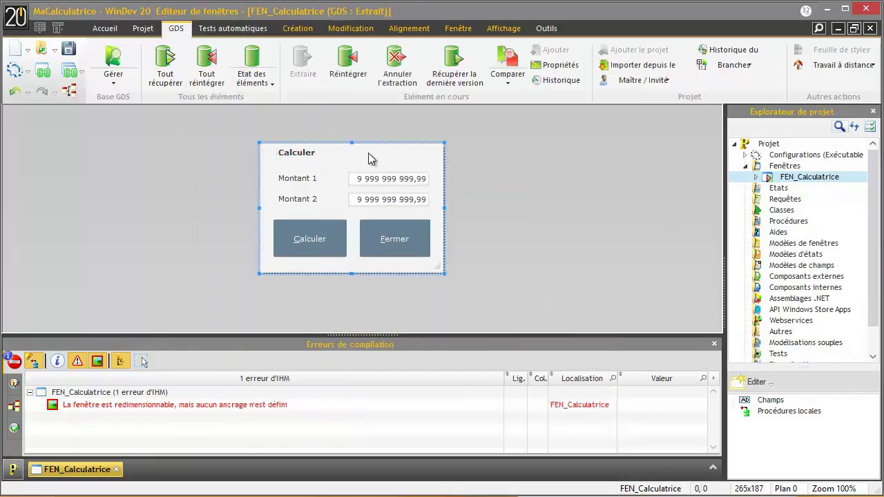
pyautogui.click(316, 155)
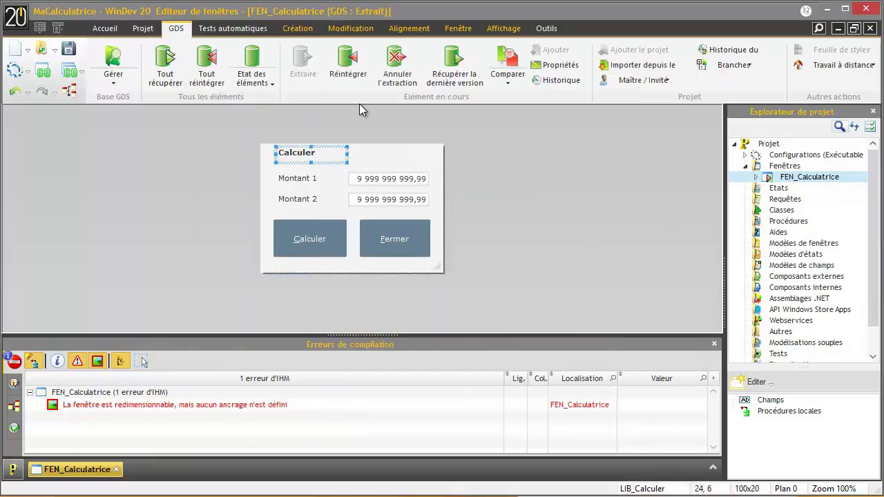
# Reintegrate FEN_Calculatrice.wdw into the MaCalculatrice directory of the source base and close the development environment
pyautogui.click(347, 66)
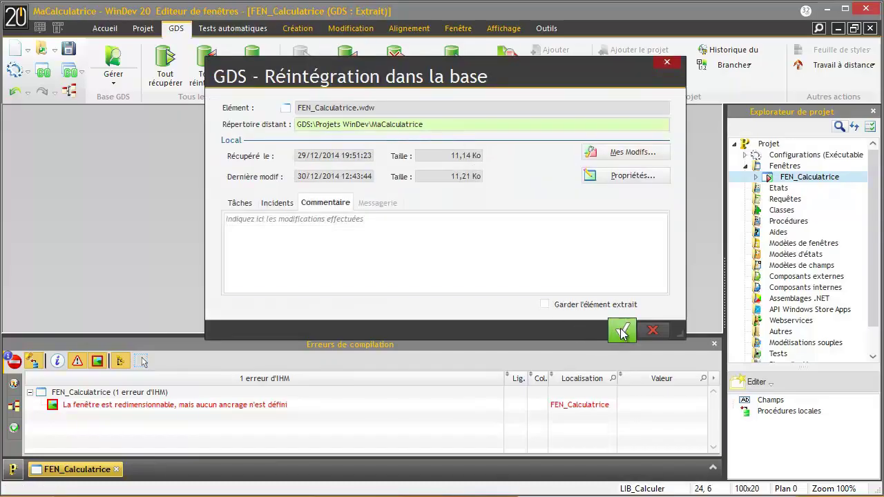
pyautogui.click(621, 331)
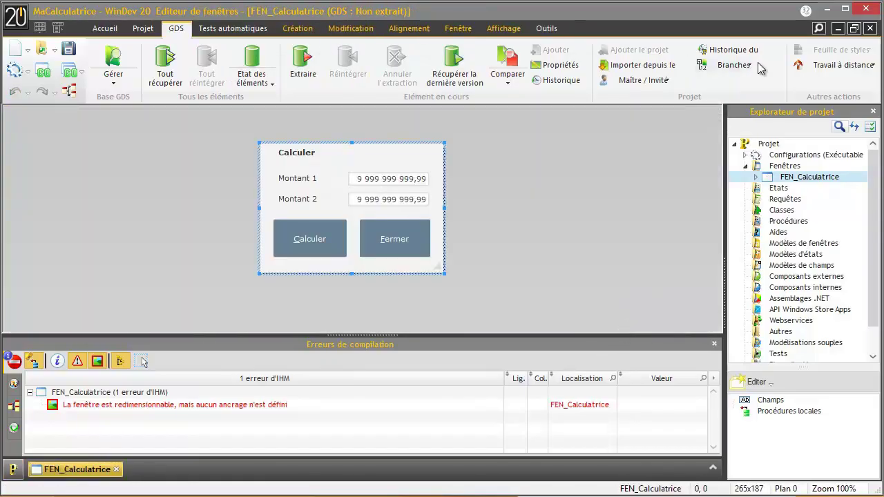
pyautogui.click(866, 9)
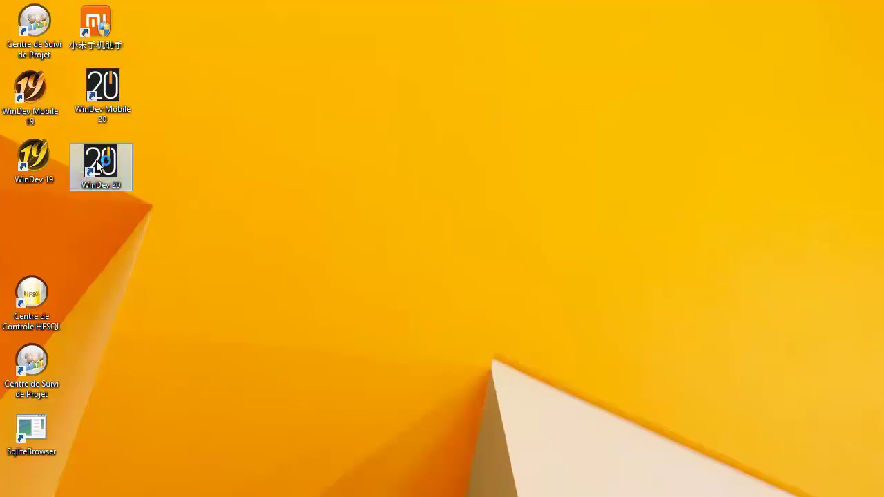
# Start WinDev 20 and log in as DEV2
pyautogui.doubleClick(96, 164)
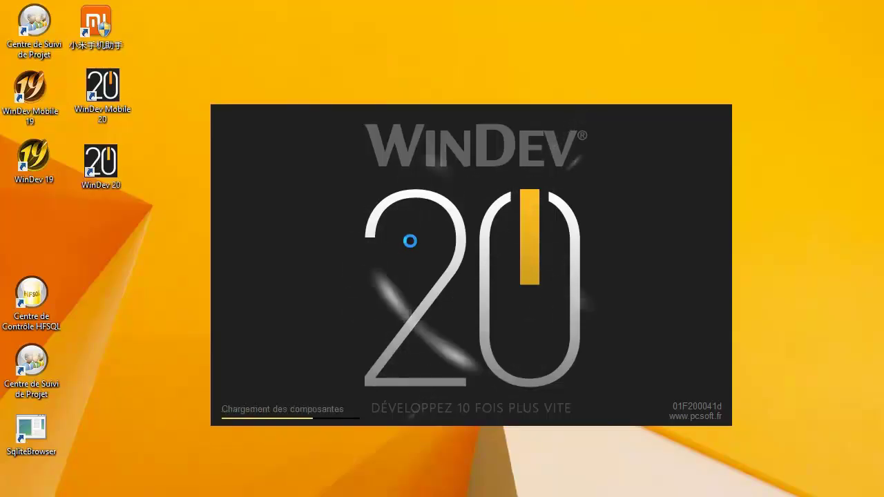
pyautogui.click(500, 266)
pyautogui.write('1')
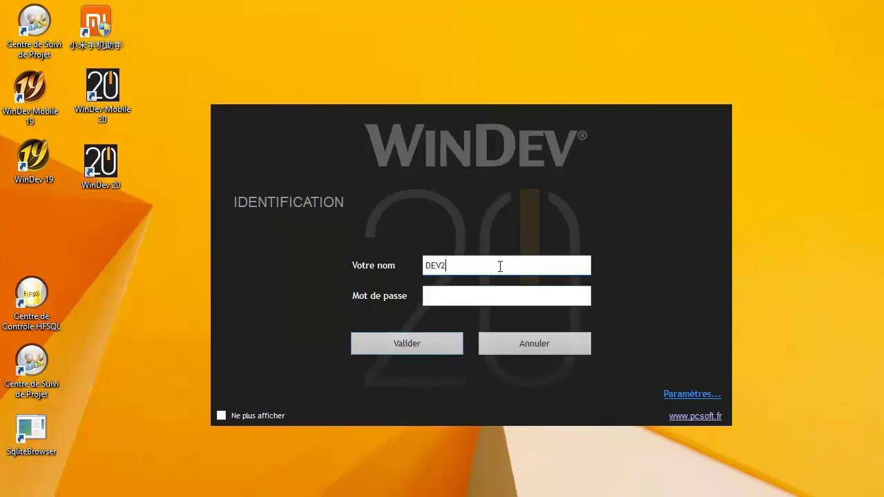
pyautogui.press('Return')
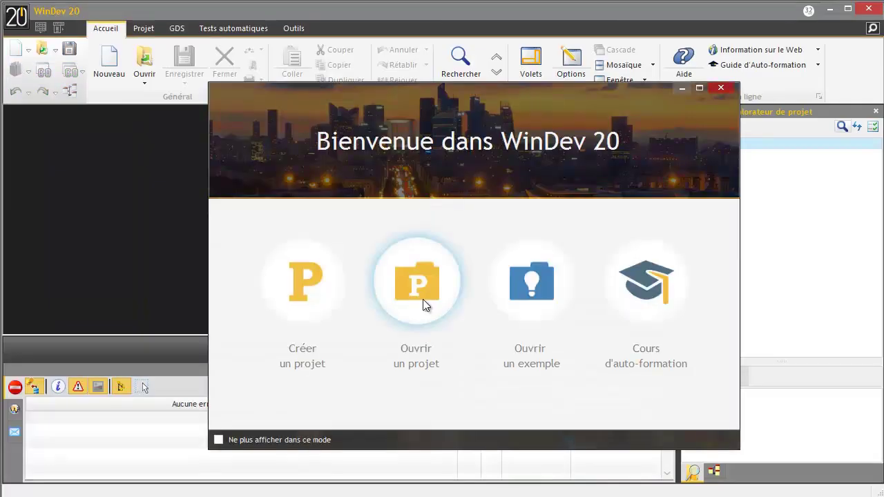
# Open the recent MaCalculatrice project from DEV2's folder and update FEN_Calculatrice to the latest version in the source base
pyautogui.click(424, 300)
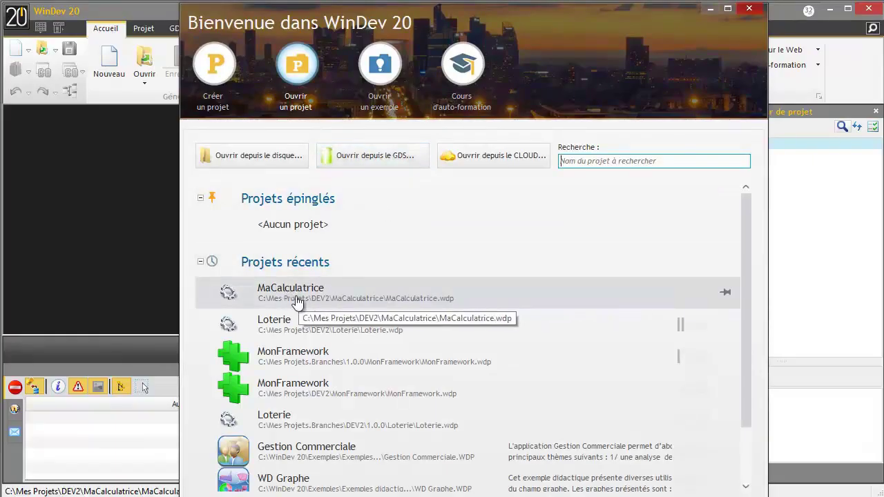
pyautogui.click(332, 299)
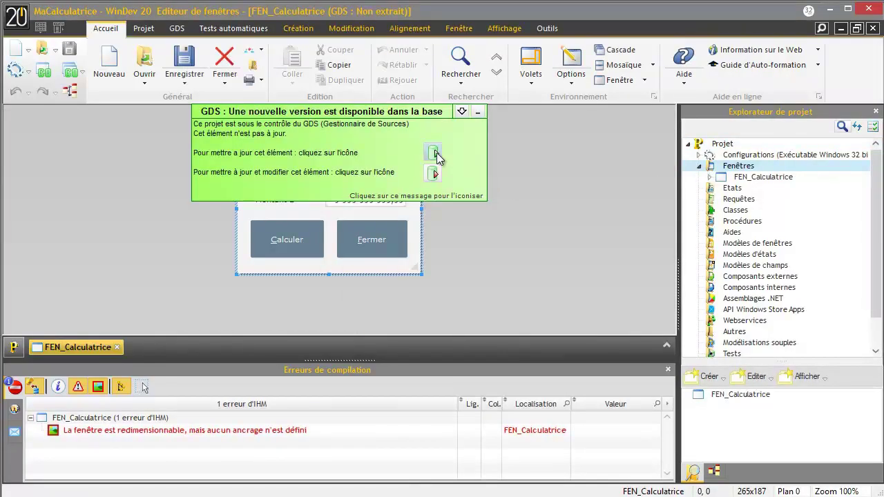
pyautogui.click(434, 153)
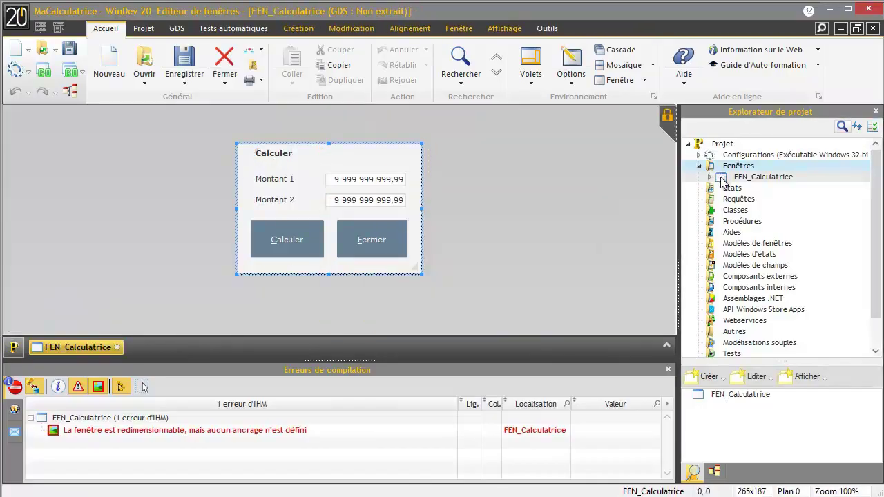
# Try to set the Calculer heading's font colour to red in FEN_Calculatrice, extracting the window in exclusive mode
pyautogui.doubleClick(294, 154)
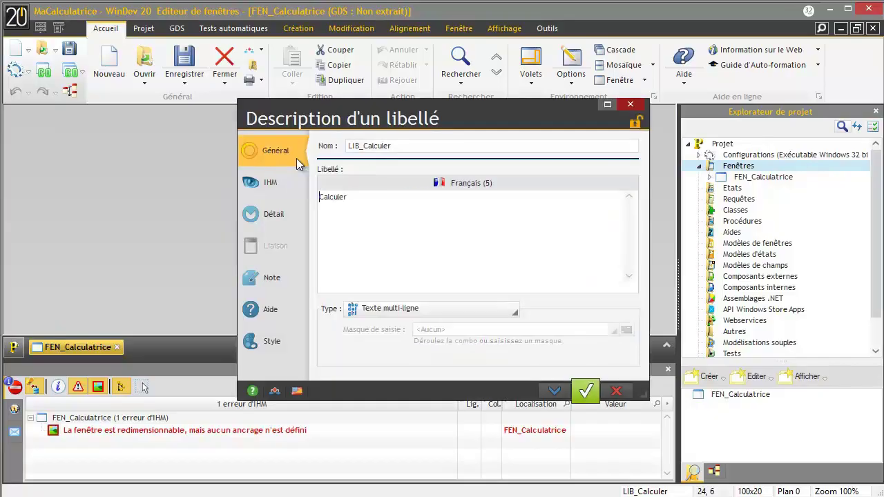
pyautogui.click(277, 340)
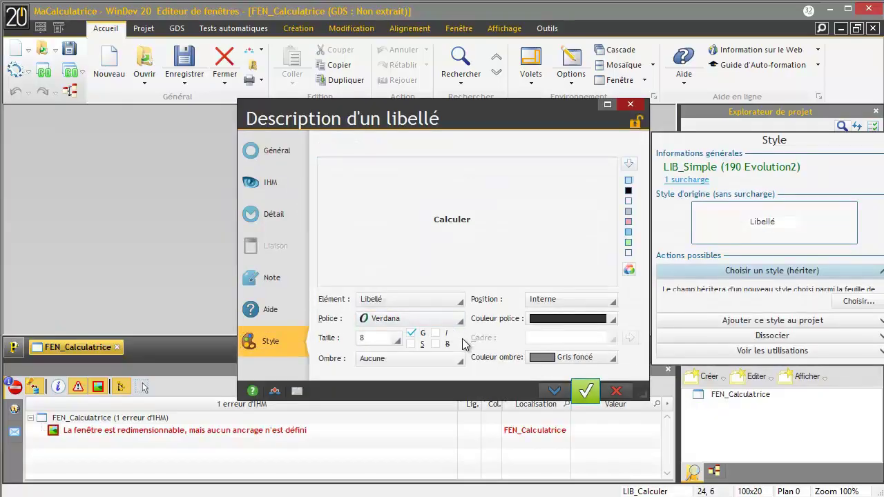
pyautogui.click(587, 319)
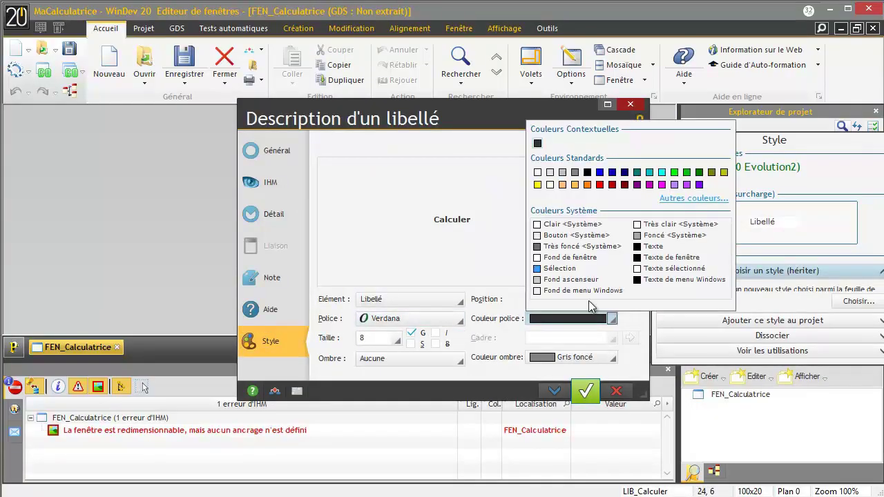
pyautogui.click(603, 183)
pyautogui.click(585, 384)
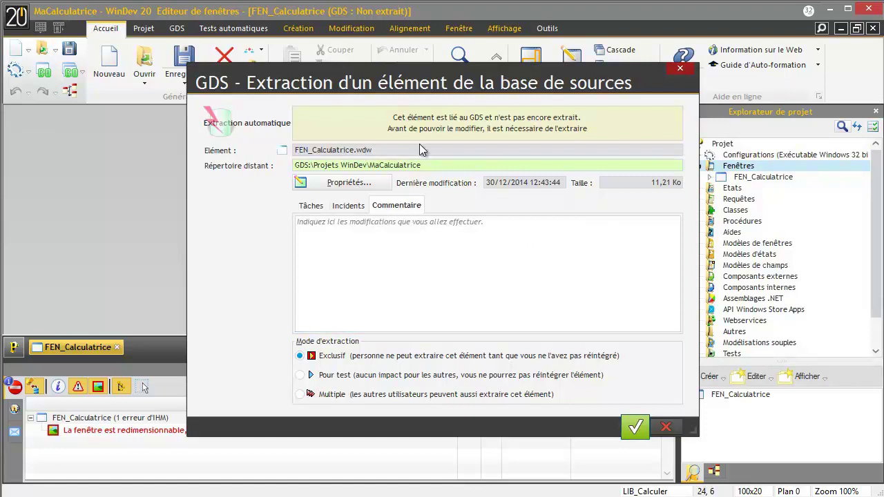
pyautogui.click(633, 426)
pyautogui.moveTo(475, 200); pyautogui.dragTo(386, 157)
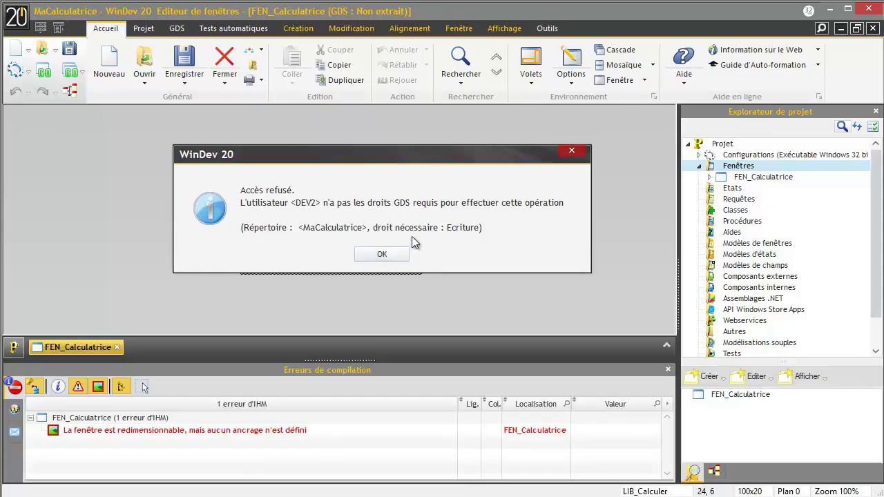
pyautogui.click(385, 255)
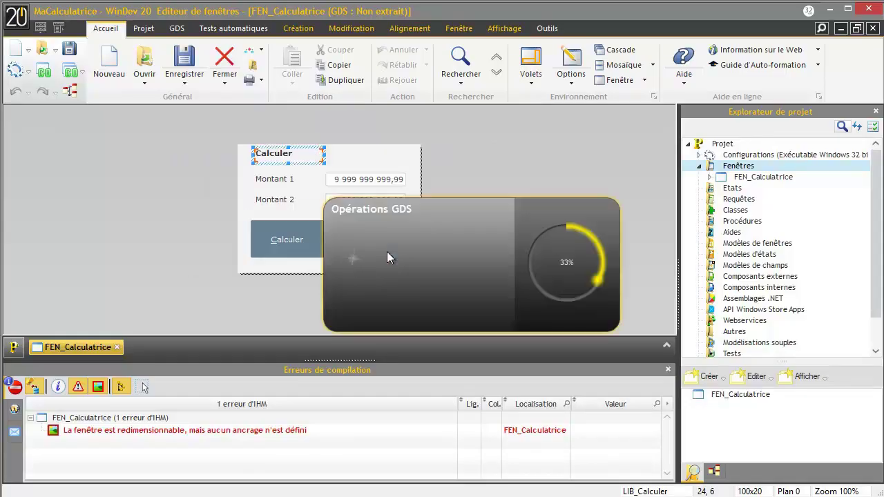
pyautogui.click(506, 169)
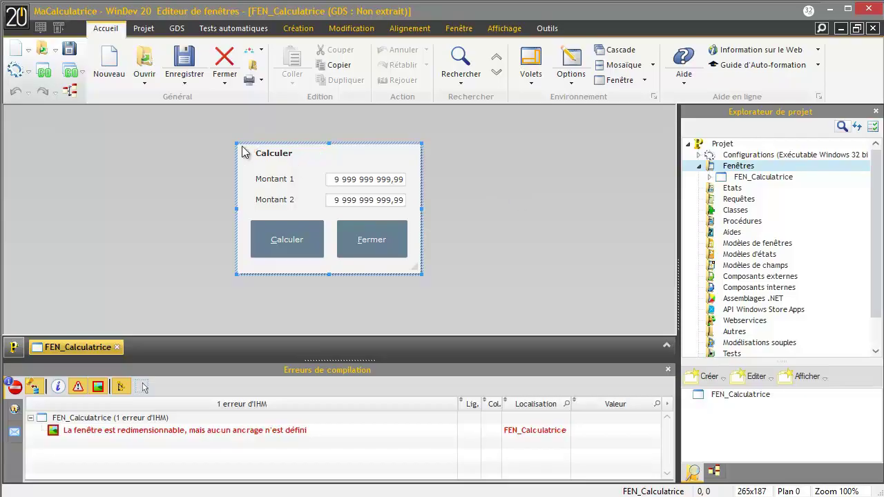
pyautogui.click(46, 49)
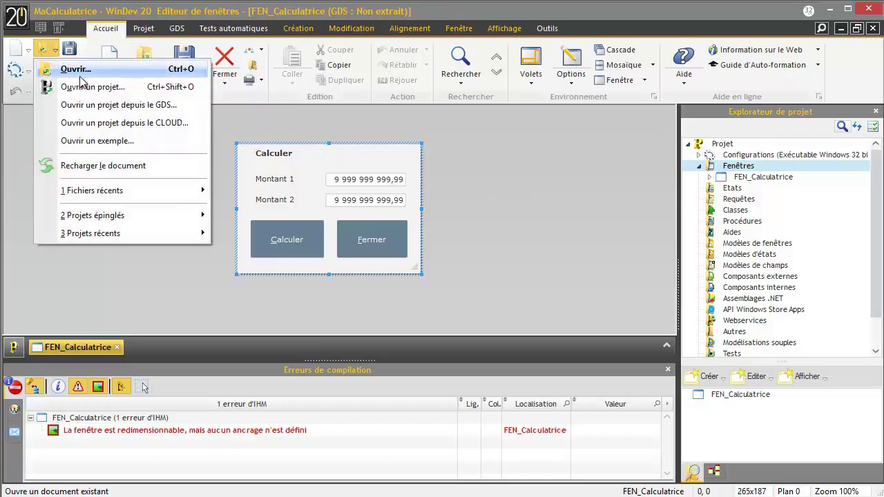
pyautogui.click(101, 89)
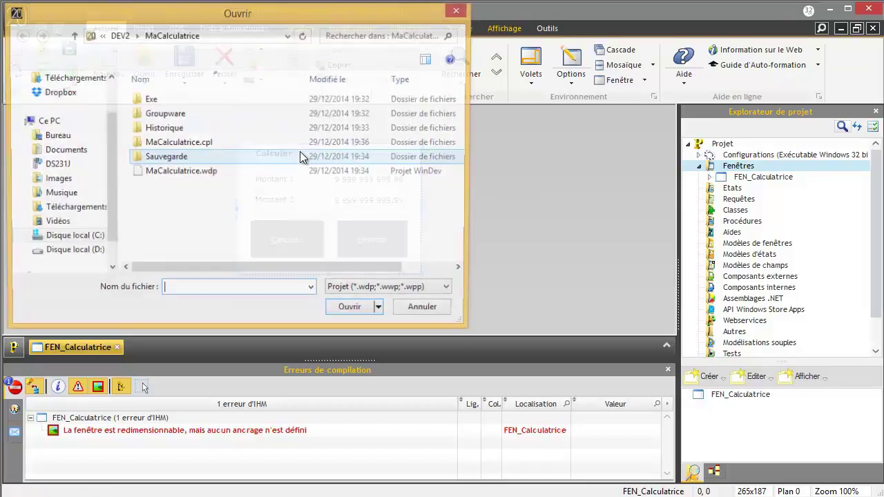
pyautogui.click(457, 11)
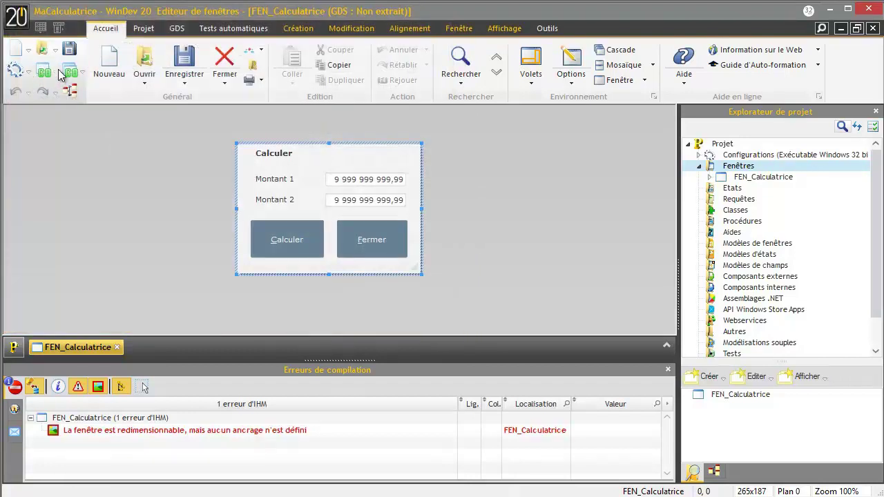
# Open the Loterie project from the CS:\\localhost:4910\GDS source base and retrieve its modified elements
pyautogui.click(46, 49)
pyautogui.click(107, 109)
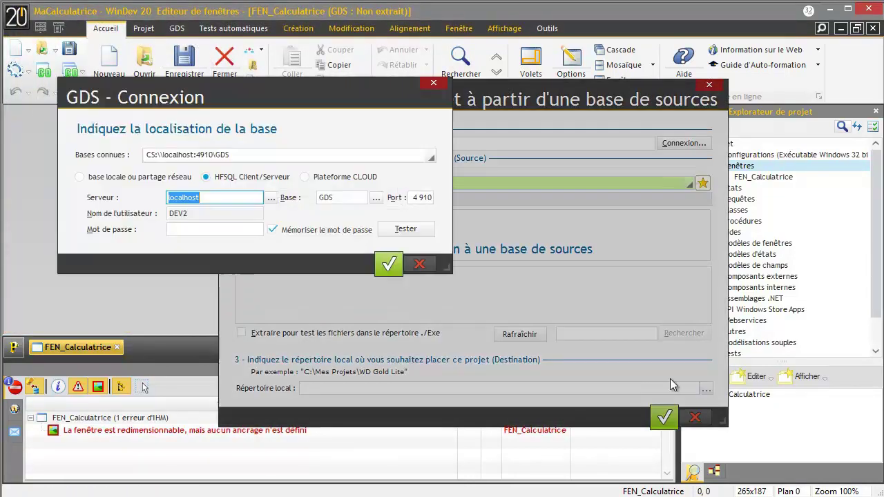
pyautogui.click(379, 262)
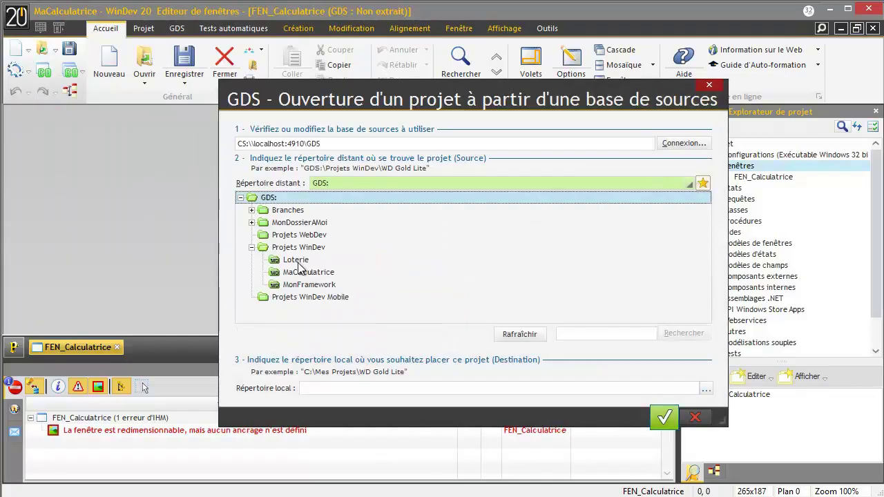
pyautogui.click(309, 263)
pyautogui.click(663, 416)
pyautogui.click(387, 345)
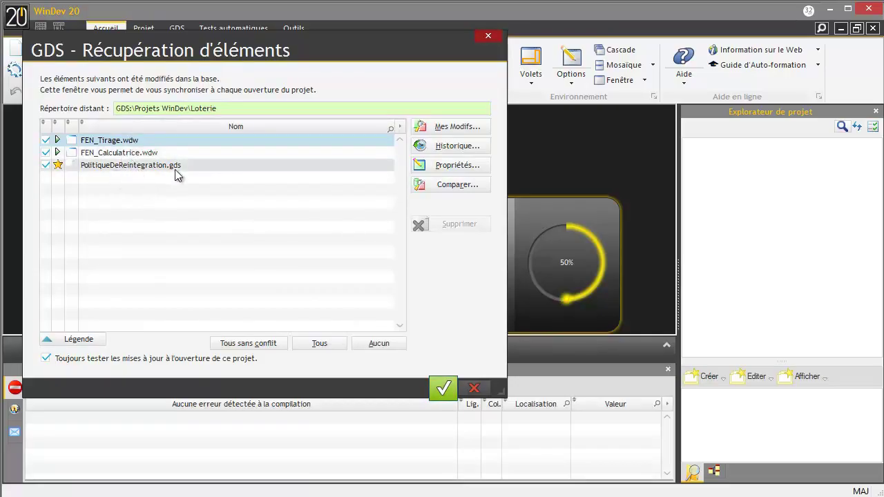
pyautogui.click(442, 387)
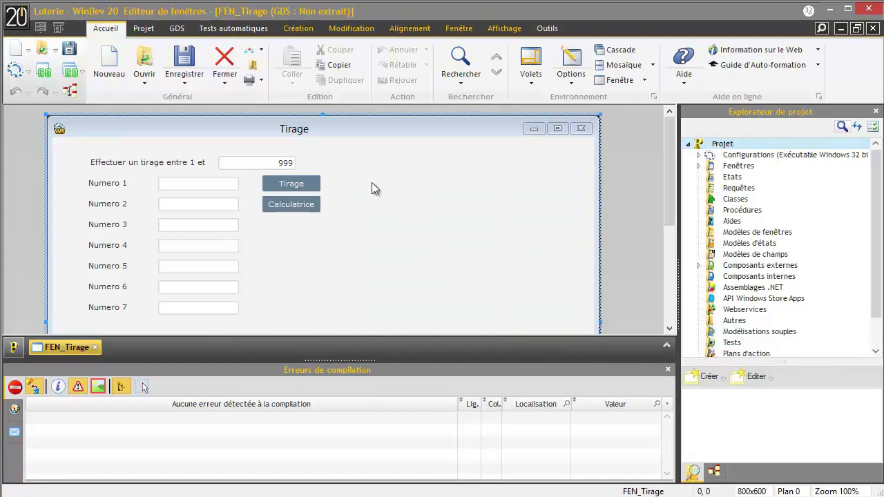
# Open the FEN_Calculatrice window in the Loterie project and extract it in exclusive mode
pyautogui.doubleClick(707, 168)
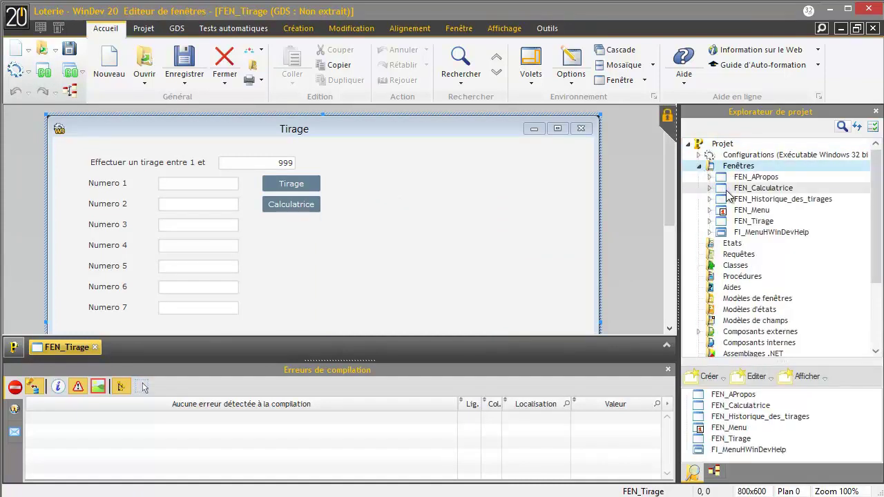
pyautogui.doubleClick(728, 192)
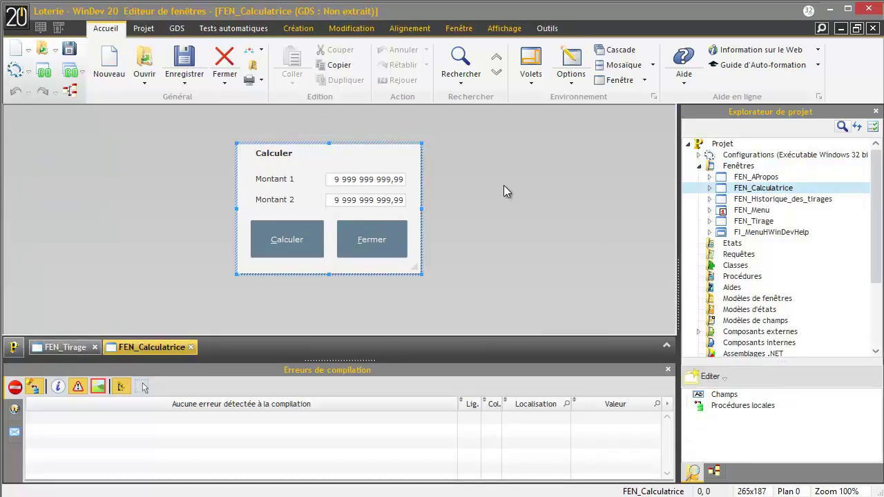
pyautogui.rightClick(738, 195)
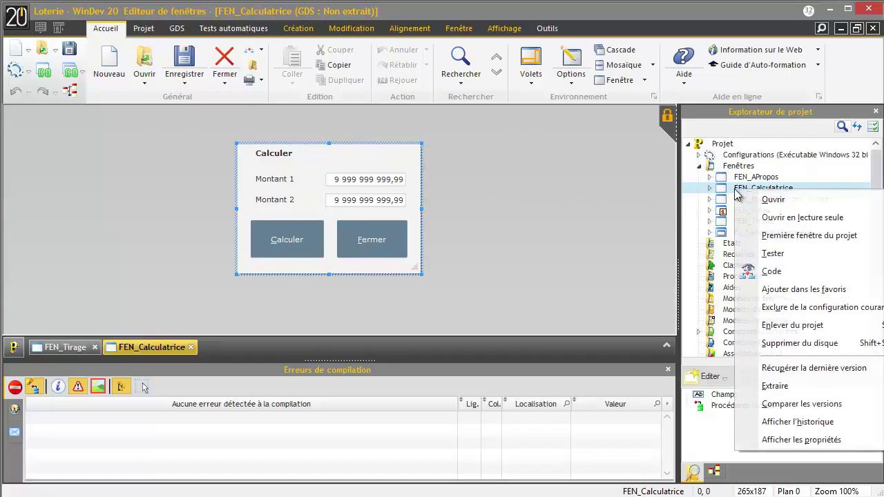
pyautogui.click(783, 385)
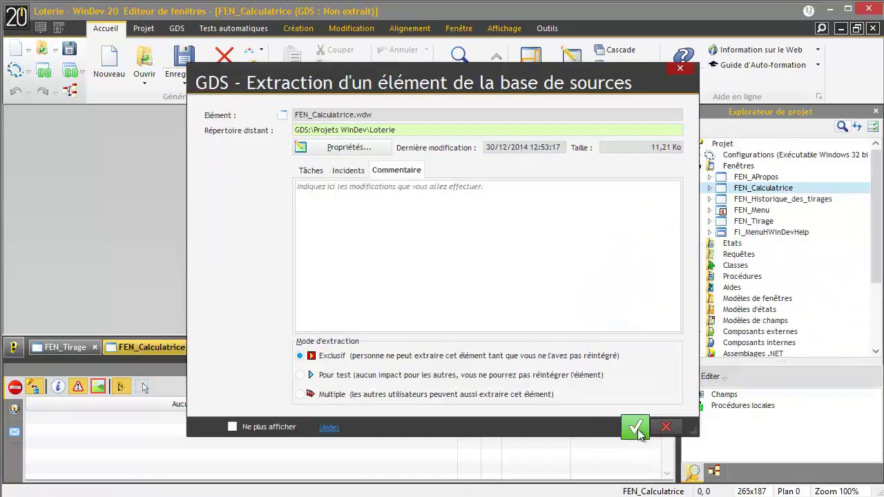
pyautogui.click(636, 428)
# Change the message text in the click code of the Calculer button to "Le résultat est : ", save and close the code
pyautogui.click(314, 238)
pyautogui.press('F2')
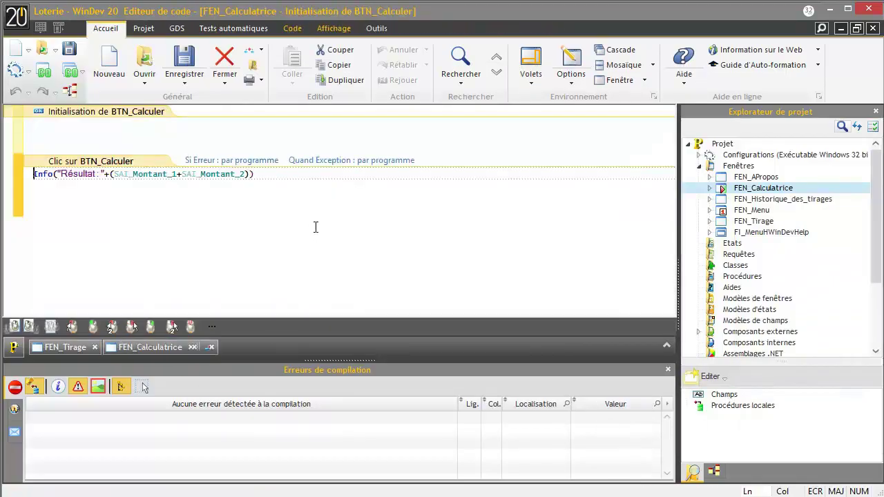
pyautogui.click(61, 173)
pyautogui.write('Le')
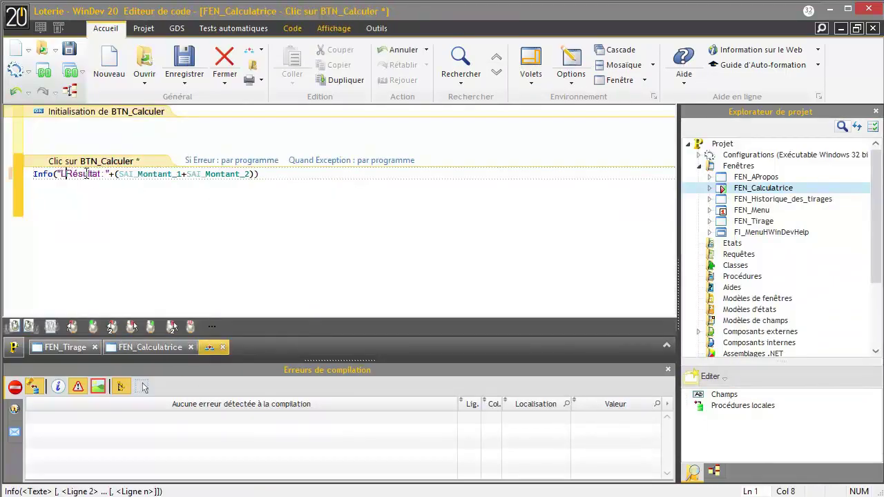
pyautogui.click(81, 174)
pyautogui.press('BackSpace')
pyautogui.write('r')
pyautogui.click(107, 174)
pyautogui.write('est')
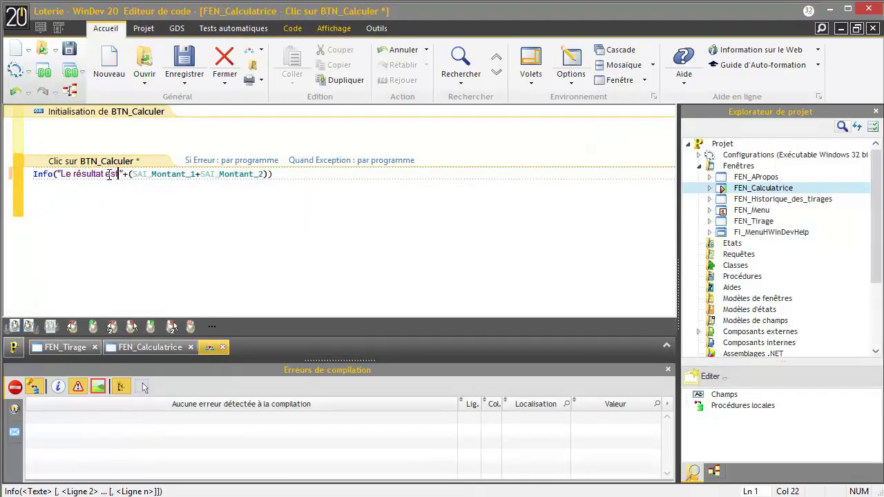
pyautogui.write(' :')
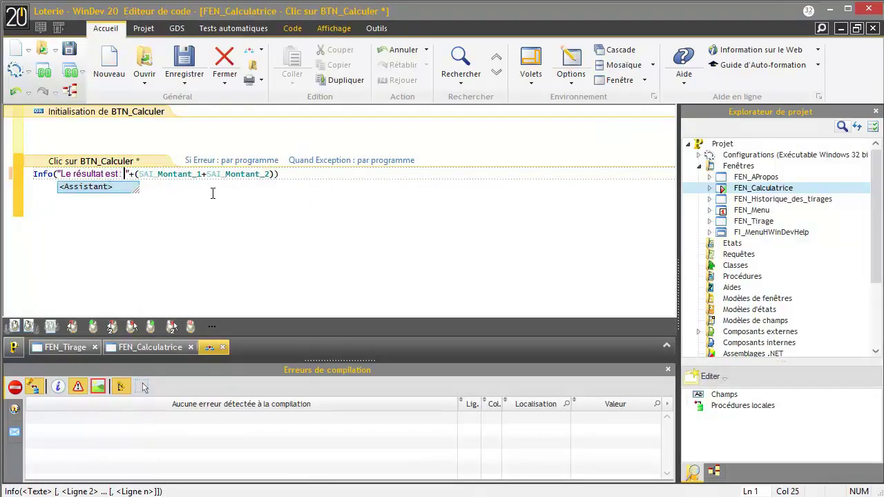
pyautogui.click(240, 202)
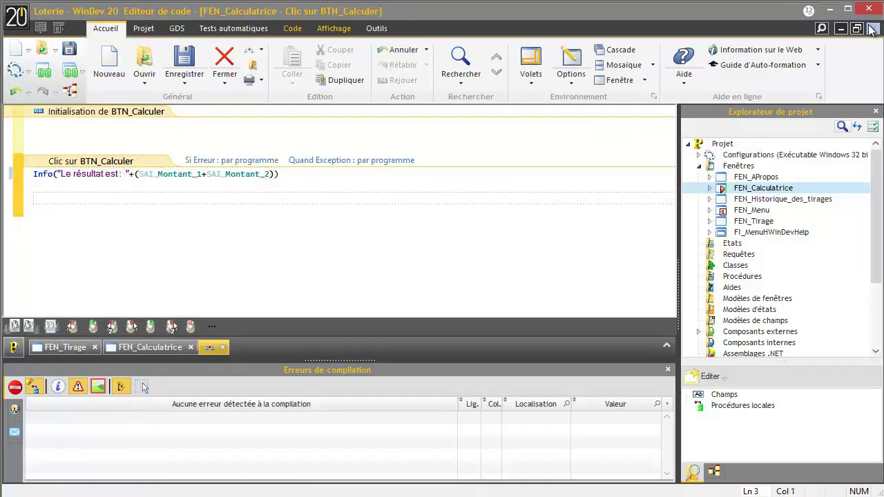
pyautogui.click(874, 28)
# Reintegrate FEN_Calculatrice.wdw into the Loterie directory of the source base without a comment
pyautogui.rightClick(735, 188)
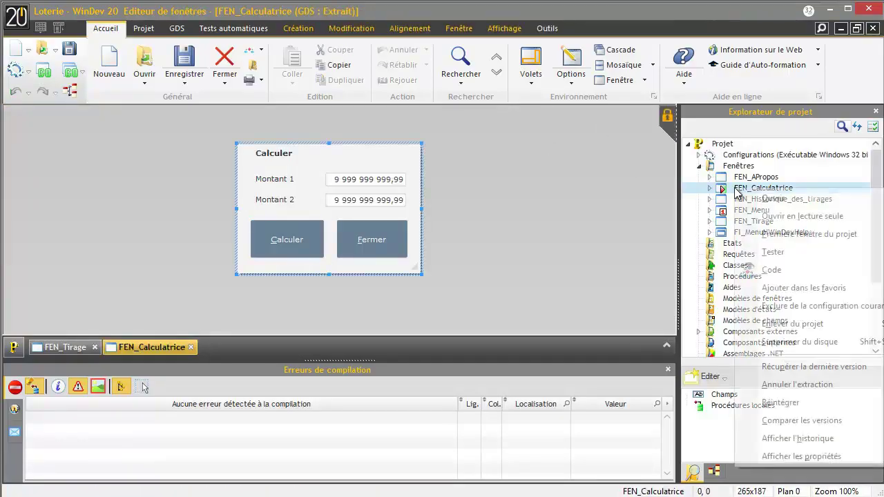
pyautogui.click(780, 403)
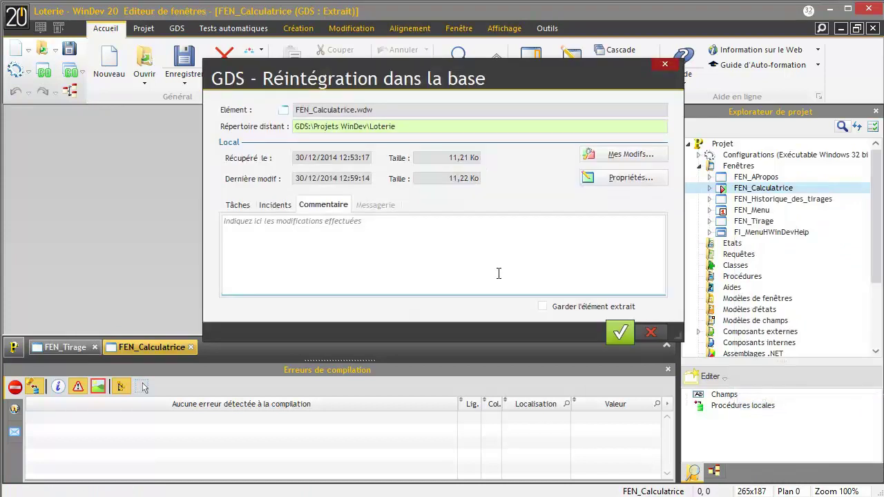
pyautogui.click(621, 335)
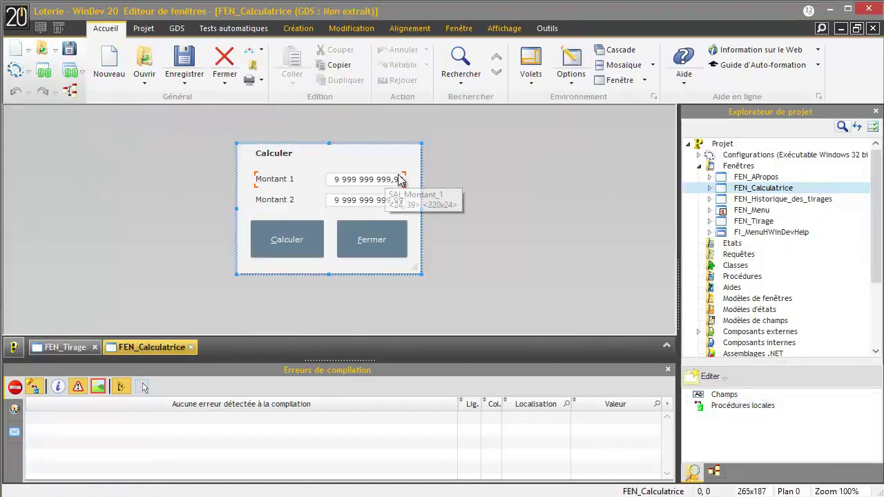
# Open the MaCalculatrice project from the recent projects
pyautogui.click(60, 27)
pyautogui.click(88, 28)
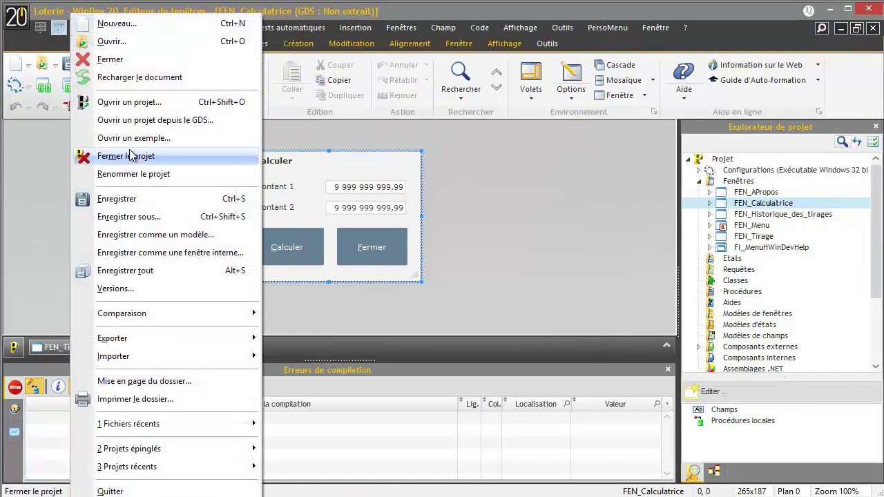
pyautogui.click(304, 143)
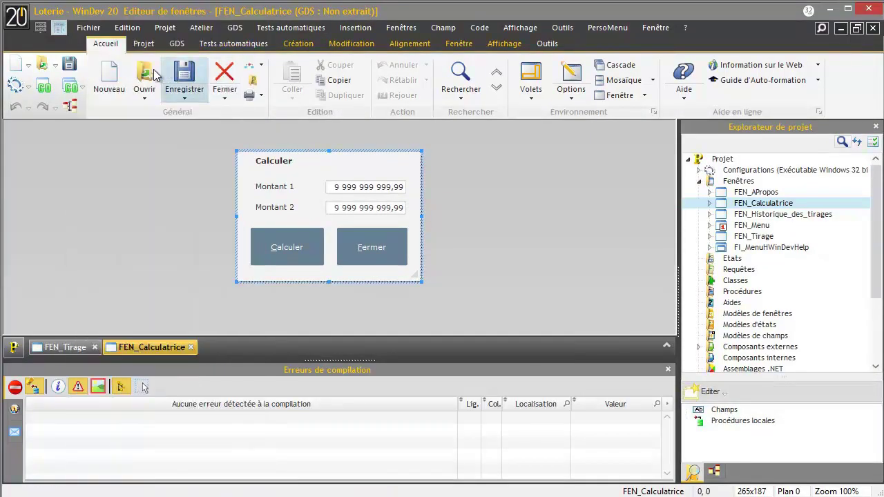
pyautogui.click(56, 66)
pyautogui.moveTo(187, 249)
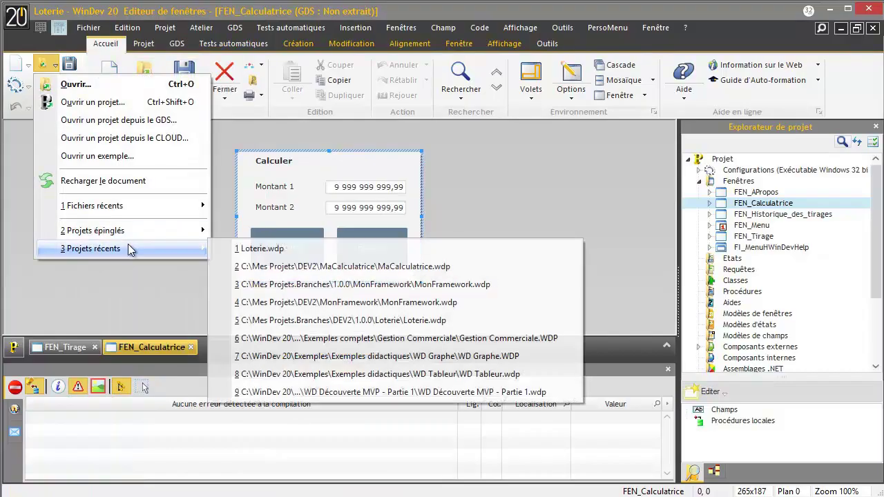
pyautogui.click(329, 268)
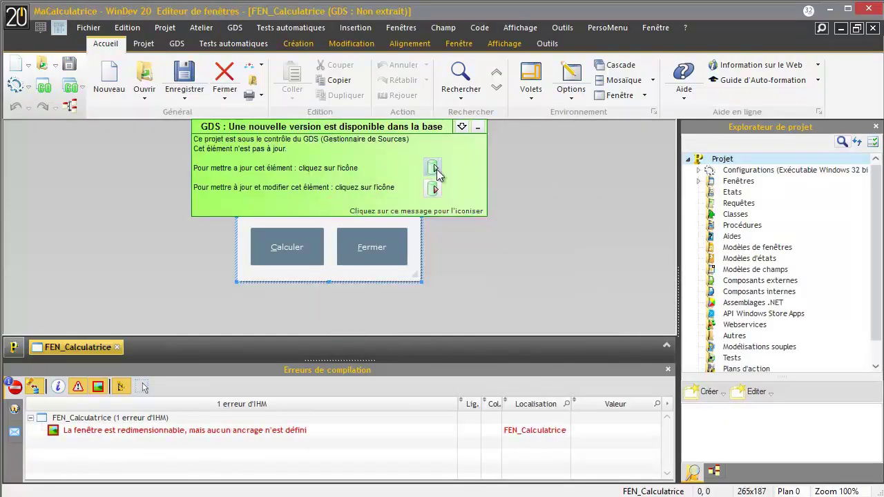
# Update FEN_Calculatrice to the latest source base version and check the click code of its Calculer button
pyautogui.click(434, 170)
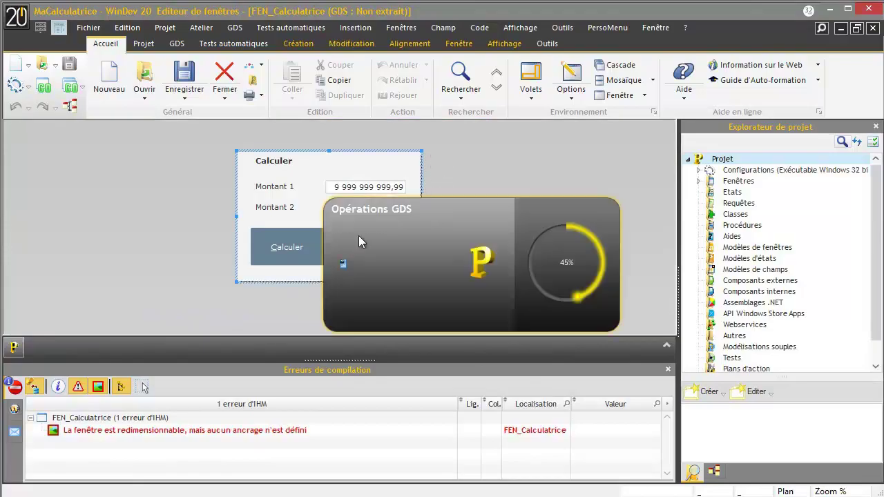
pyautogui.click(306, 248)
pyautogui.press('F2')
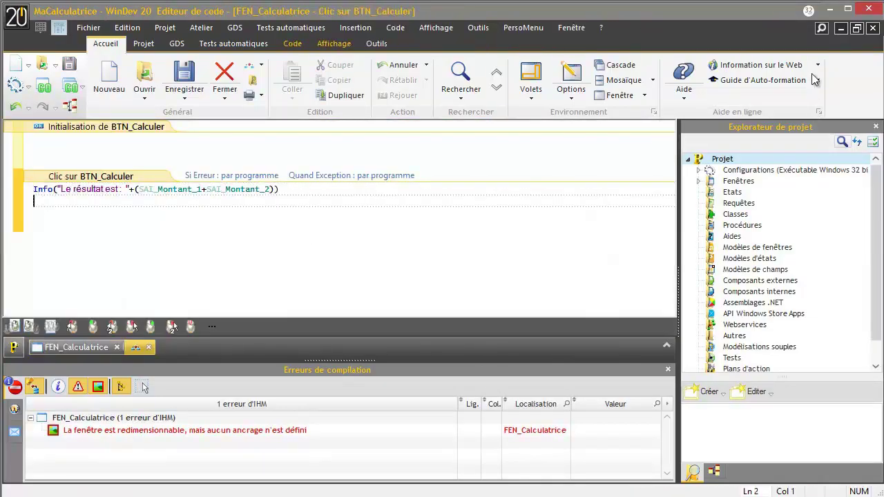
pyautogui.click(873, 27)
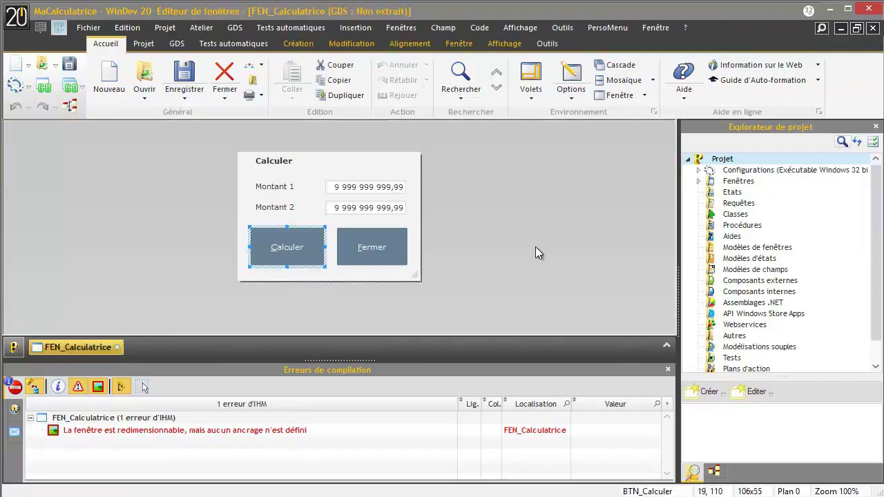
pyautogui.click(520, 229)
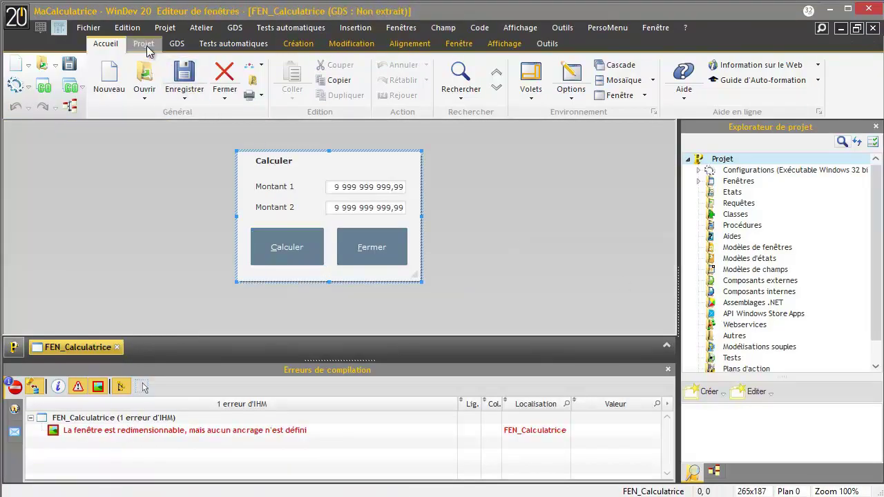
# Open the GDS administrator and examine the rights of FEN_Calculatrice.wdw in the Projets WinDev\Loterie directory
pyautogui.click(173, 34)
pyautogui.click(114, 65)
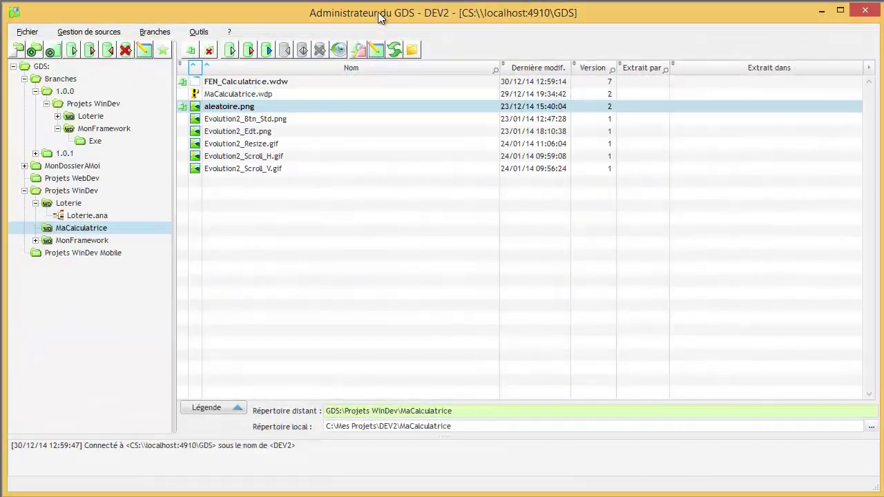
pyautogui.click(70, 202)
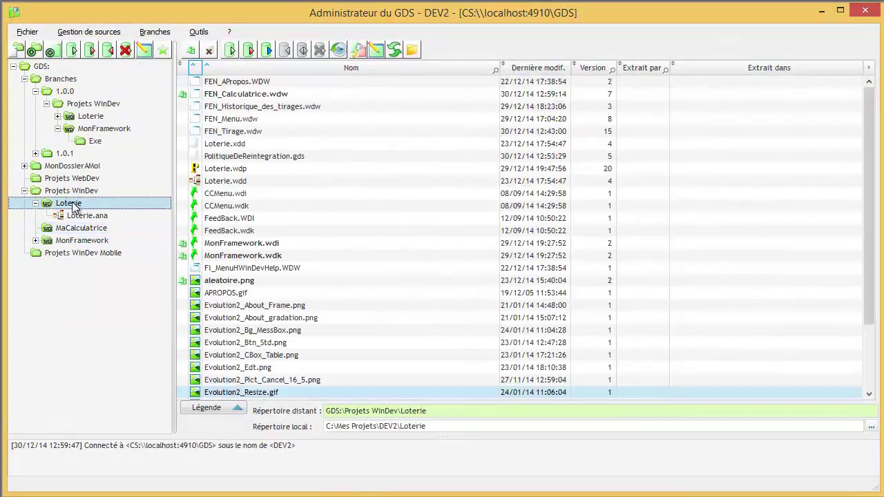
pyautogui.click(253, 97)
pyautogui.rightClick(254, 97)
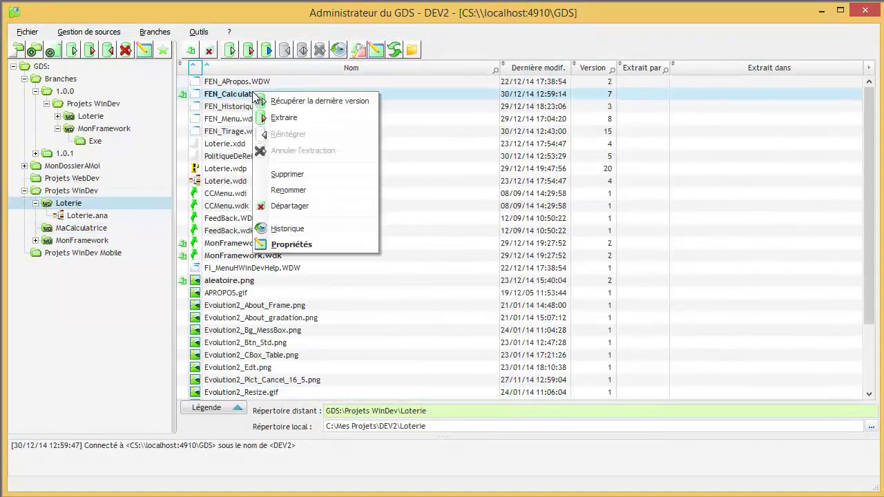
pyautogui.click(306, 243)
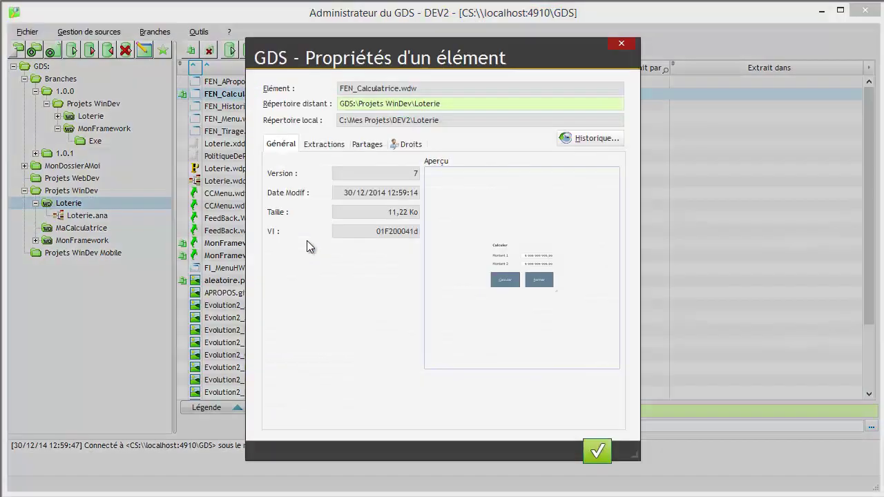
pyautogui.click(407, 144)
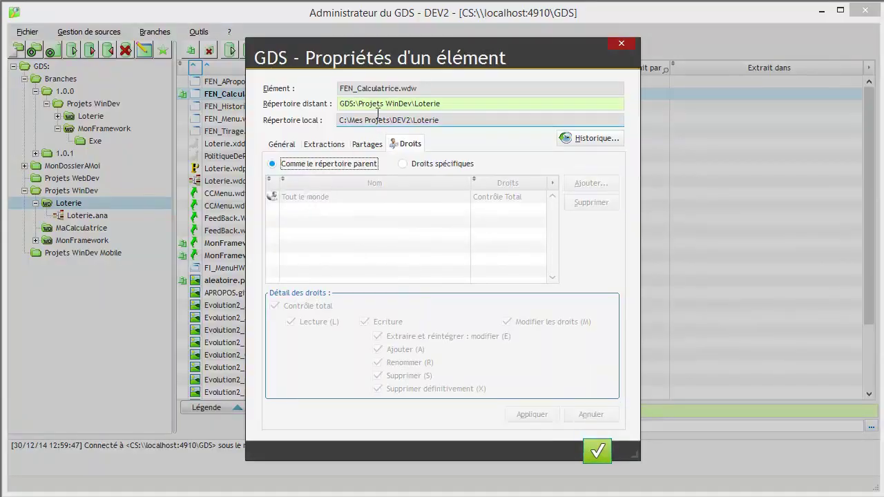
pyautogui.click(444, 103)
pyautogui.moveTo(445, 103); pyautogui.dragTo(116, 108)
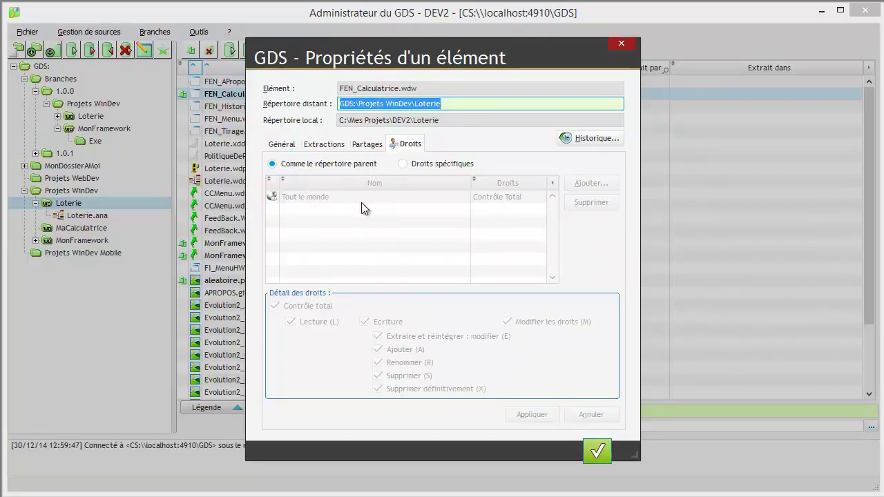
pyautogui.press('Tab')
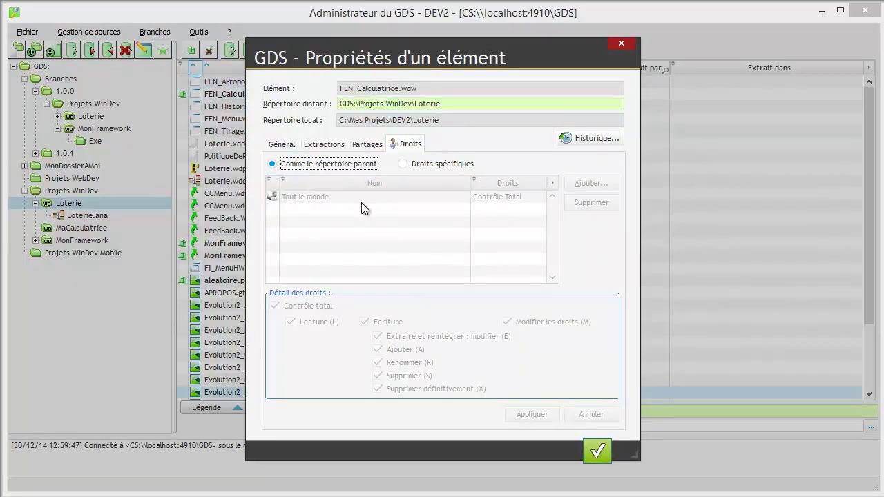
# Give FEN_Calculatrice.wdw specific rights in the Loterie directory and add the user DEV1 with full control
pyautogui.click(414, 168)
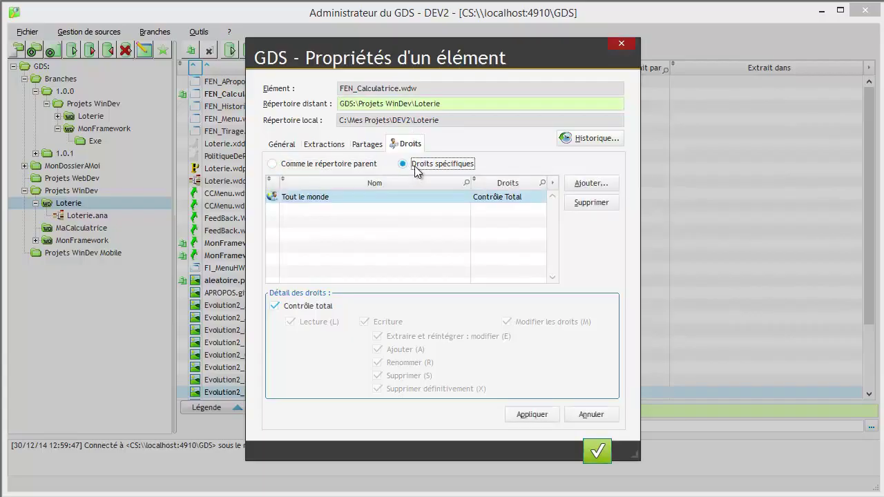
pyautogui.click(587, 183)
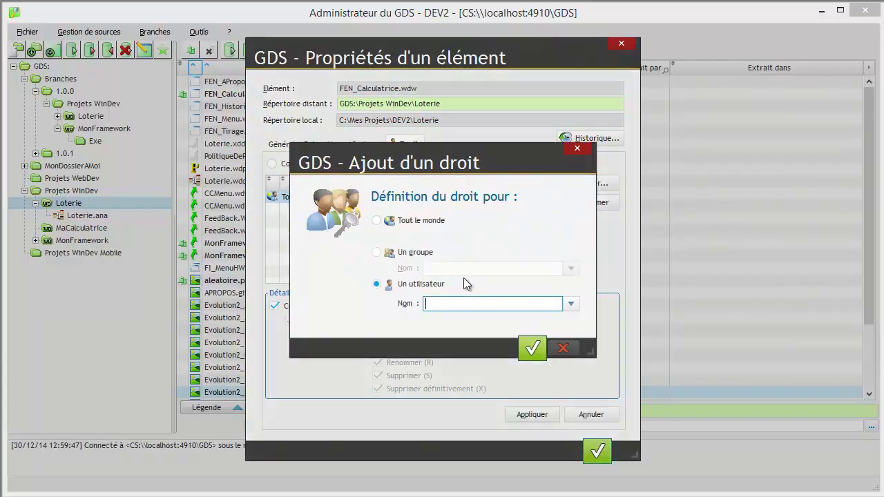
pyautogui.click(571, 304)
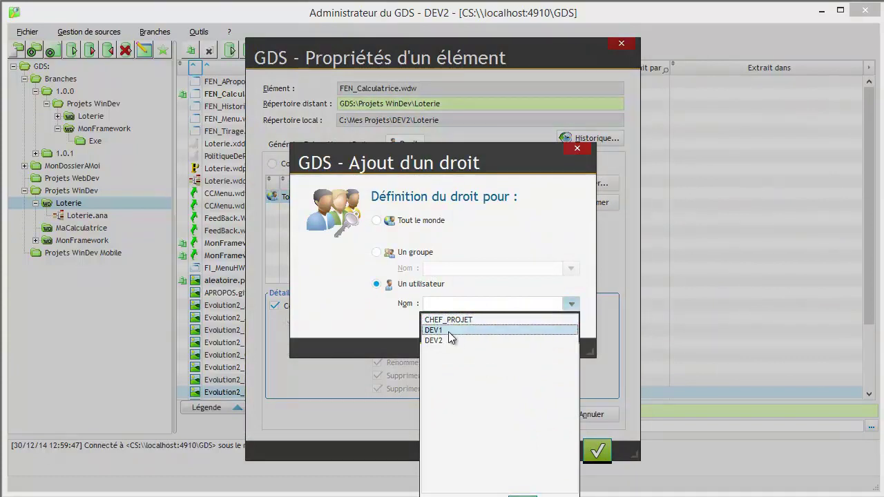
pyautogui.click(509, 330)
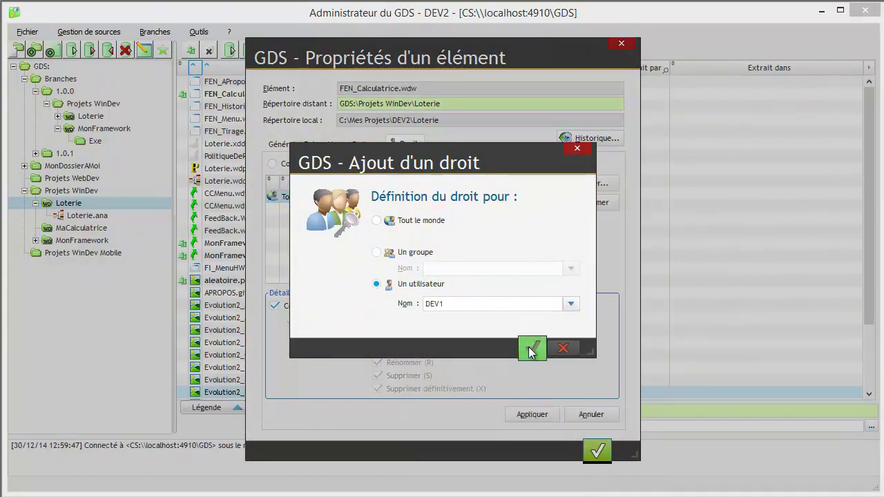
pyautogui.click(529, 348)
# Restrict "Tout le monde" to read-only rights on Loterie's FEN_Calculatrice.wdw, validate the properties and return to WinDev
pyautogui.click(509, 197)
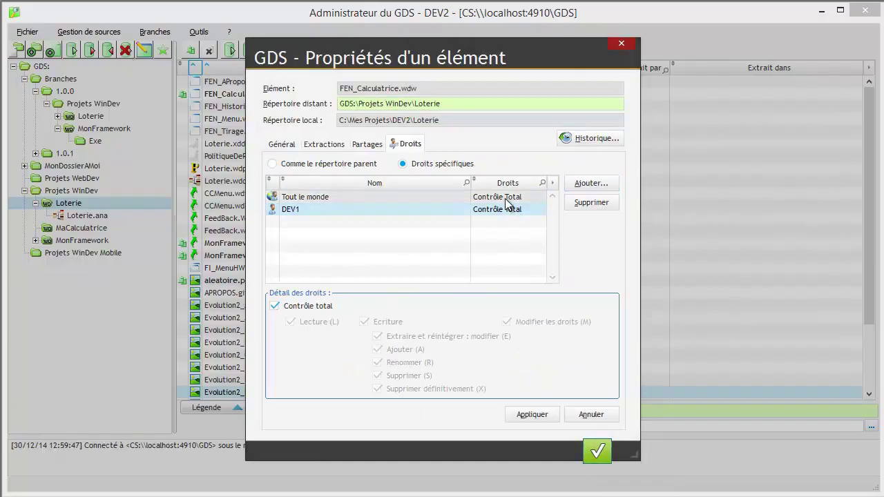
pyautogui.click(311, 307)
pyautogui.click(379, 323)
pyautogui.click(523, 323)
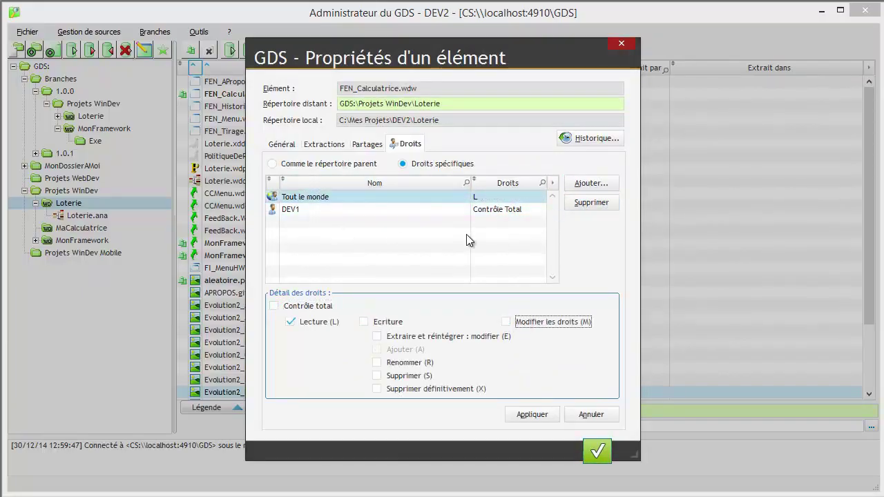
pyautogui.click(596, 451)
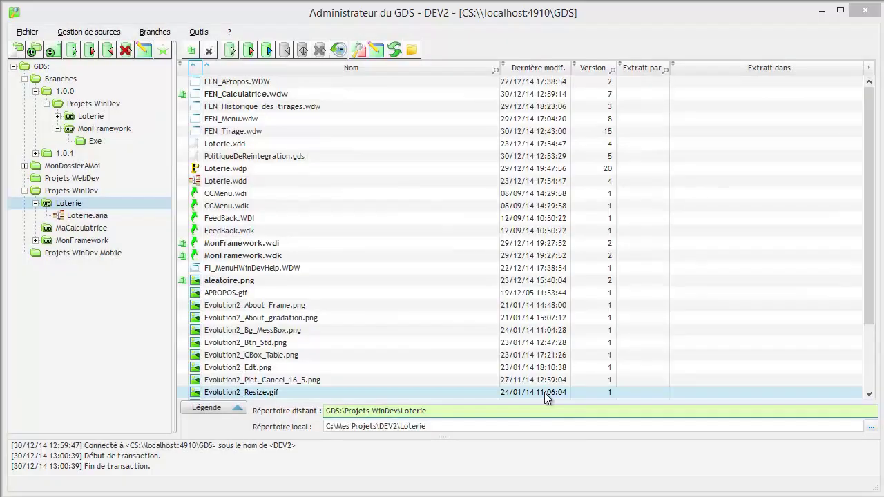
pyautogui.click(370, 192)
pyautogui.click(826, 14)
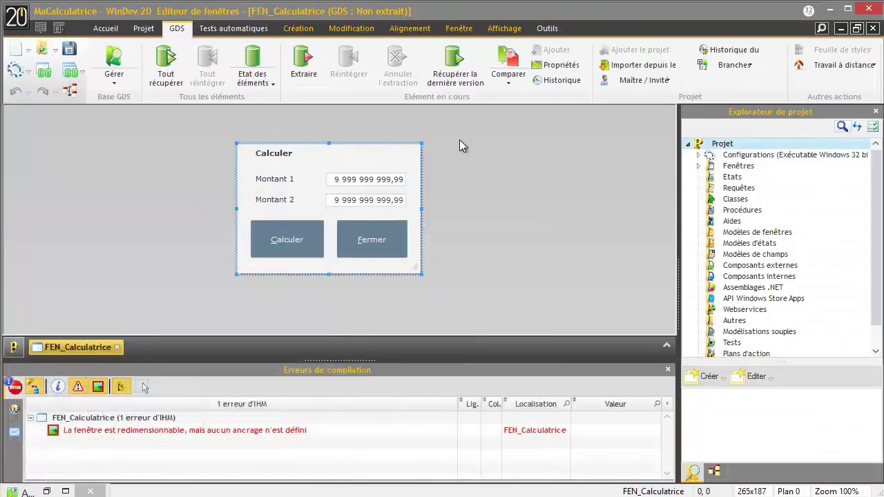
# Open the recent Loterie project and accept the analysis changes without updating the data files
pyautogui.click(45, 49)
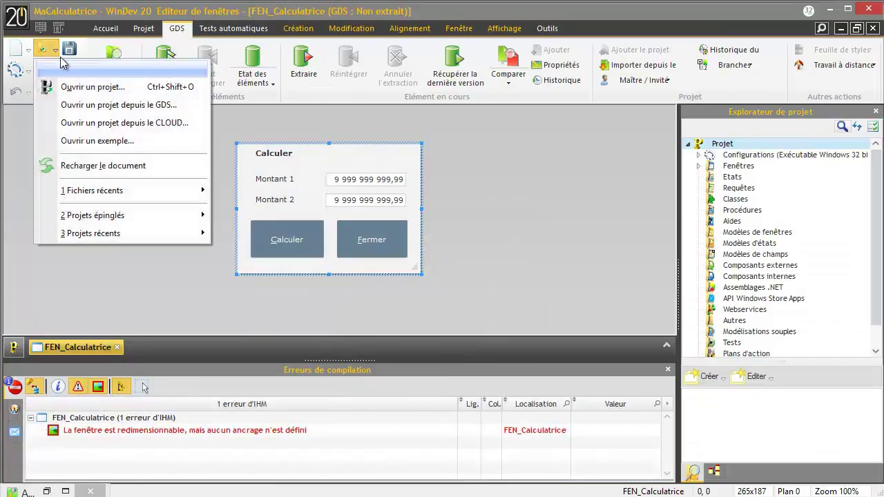
pyautogui.moveTo(124, 233)
pyautogui.click(315, 252)
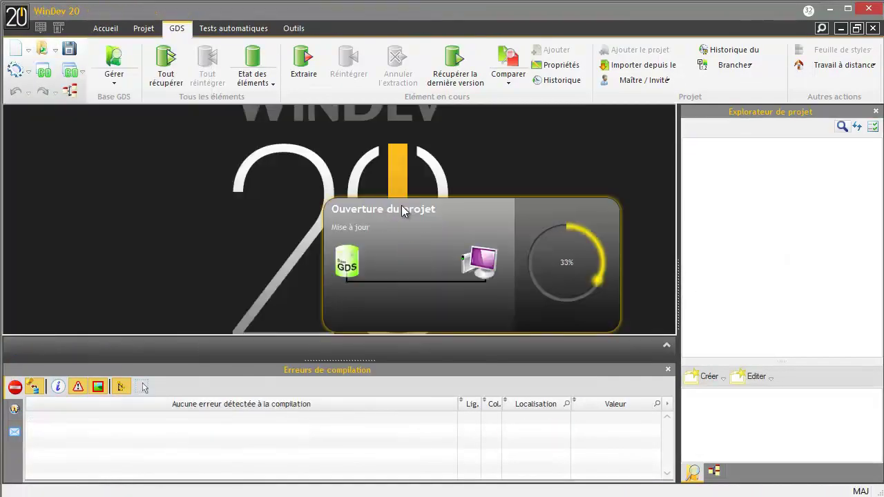
pyautogui.click(455, 278)
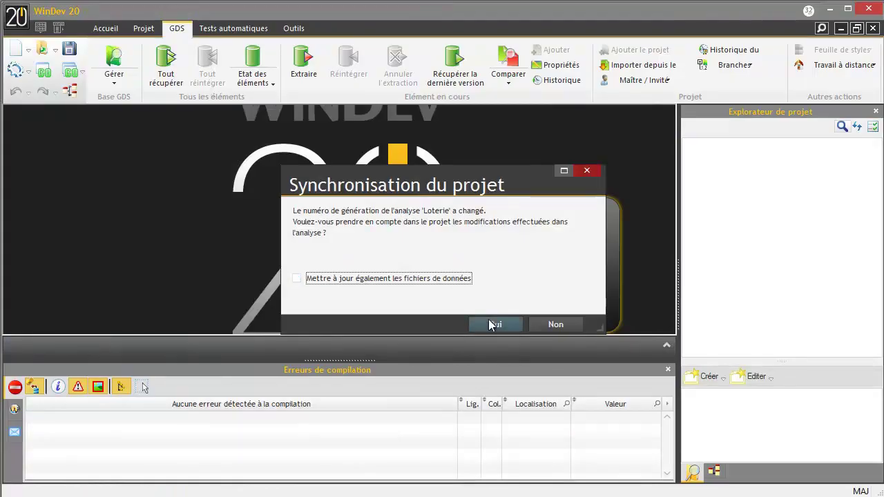
pyautogui.click(491, 322)
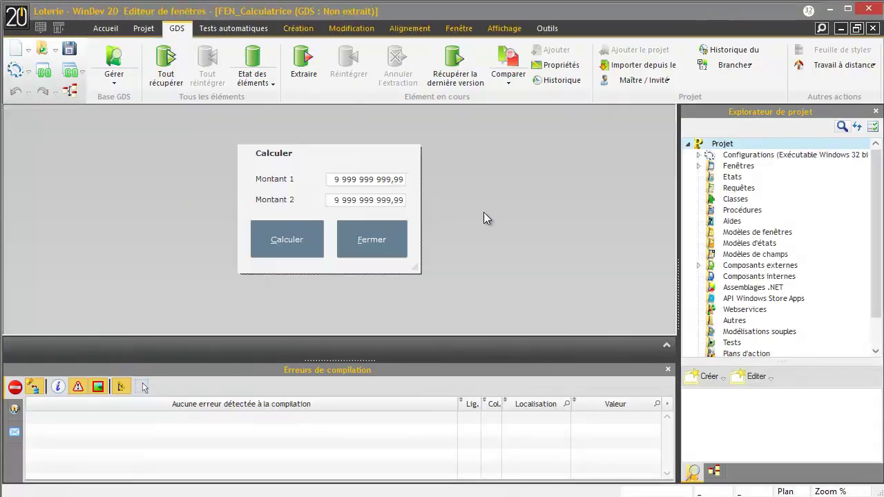
# Try to extract FEN_Calculatrice in exclusive mode by editing the Calculer button's click code, and close the code
pyautogui.click(305, 240)
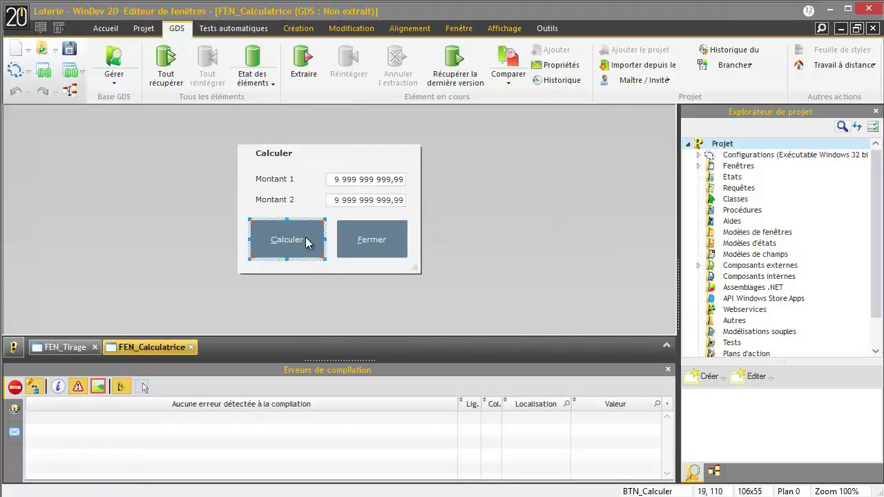
pyautogui.press('F2')
pyautogui.click(99, 173)
pyautogui.click(635, 427)
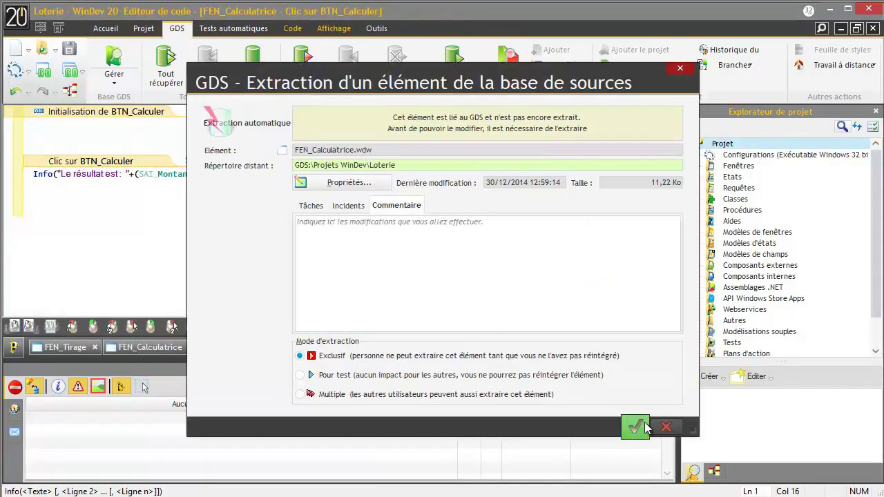
pyautogui.click(484, 296)
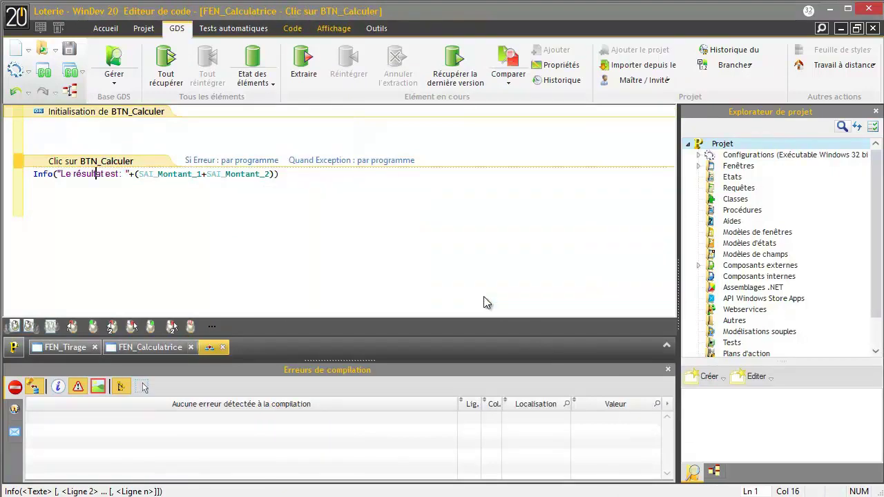
pyautogui.click(406, 202)
pyautogui.click(874, 30)
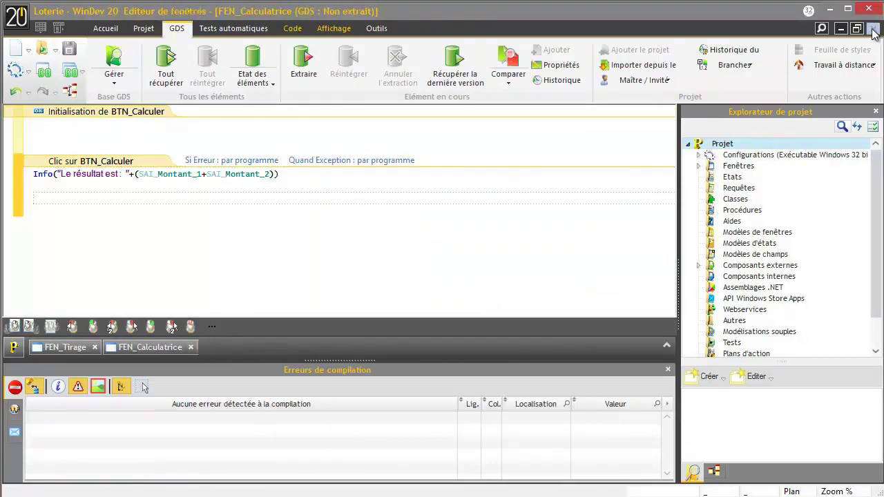
pyautogui.click(497, 212)
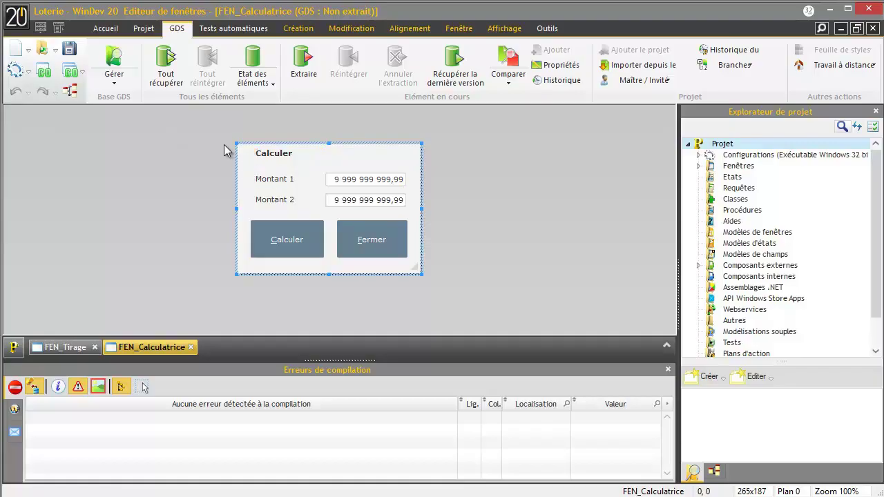
# Switch to the GDS administrator and unshare FEN_Calculatrice.wdw in the MaCalculatrice directory
pyautogui.click(114, 62)
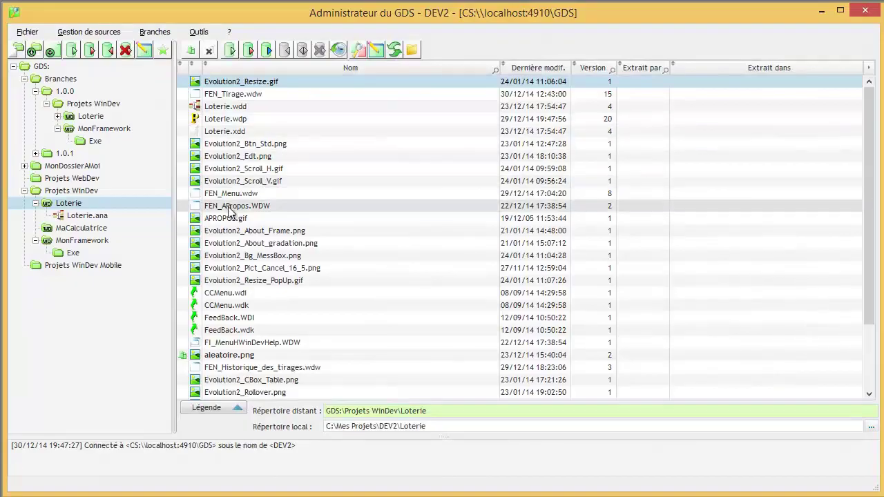
pyautogui.click(86, 229)
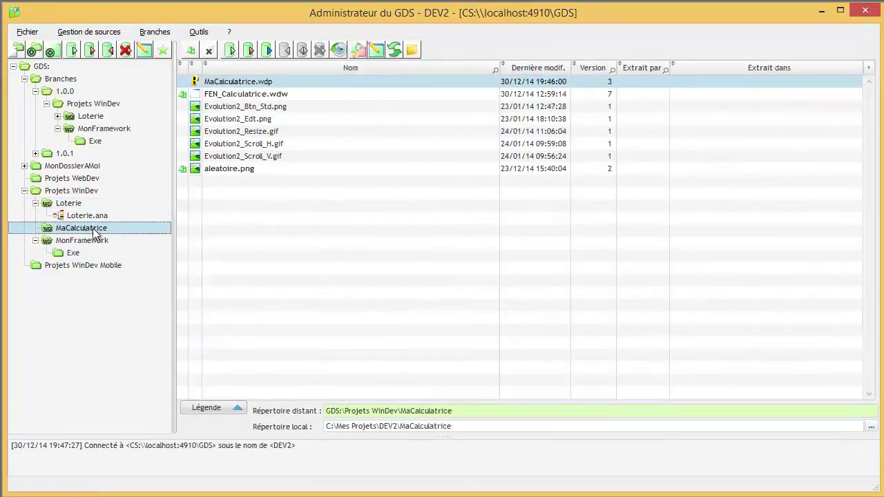
pyautogui.rightClick(251, 92)
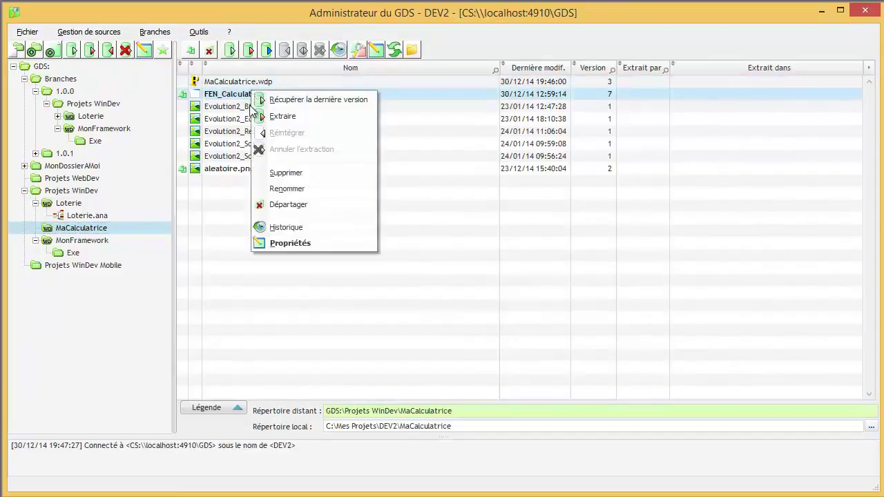
pyautogui.click(297, 206)
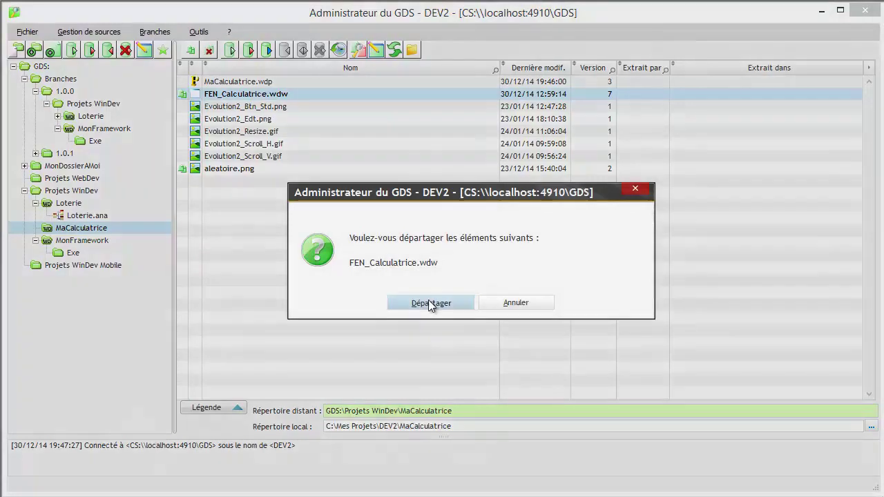
pyautogui.click(428, 300)
# Check the rights of "Tout le monde" and DEV1 on MaCalculatrice's FEN_Calculatrice.wdw, and close its properties
pyautogui.click(232, 81)
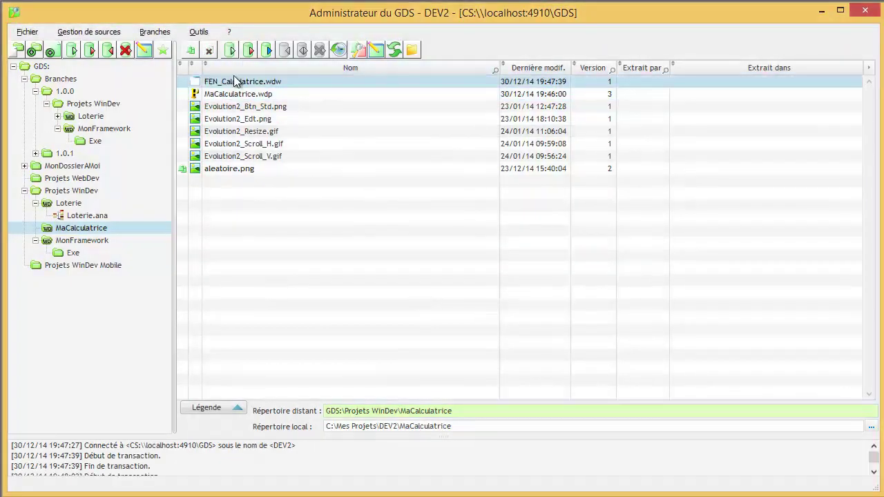
pyautogui.rightClick(232, 81)
pyautogui.click(281, 236)
pyautogui.click(412, 145)
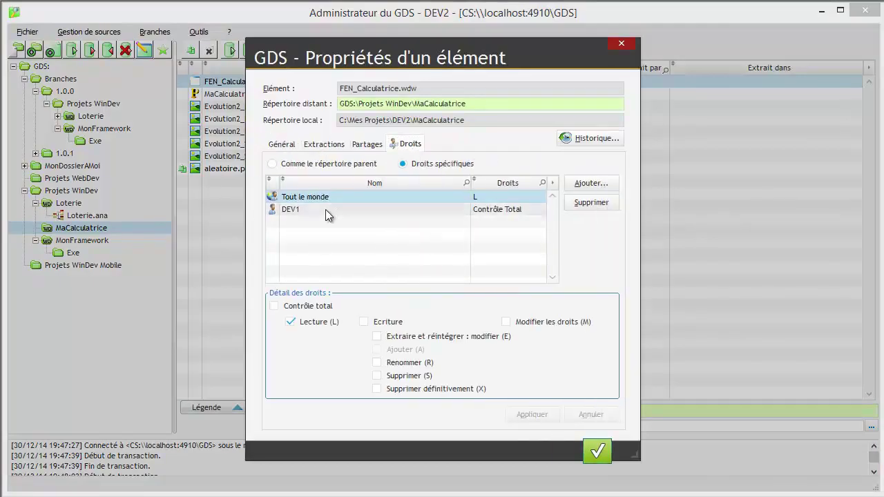
pyautogui.click(483, 210)
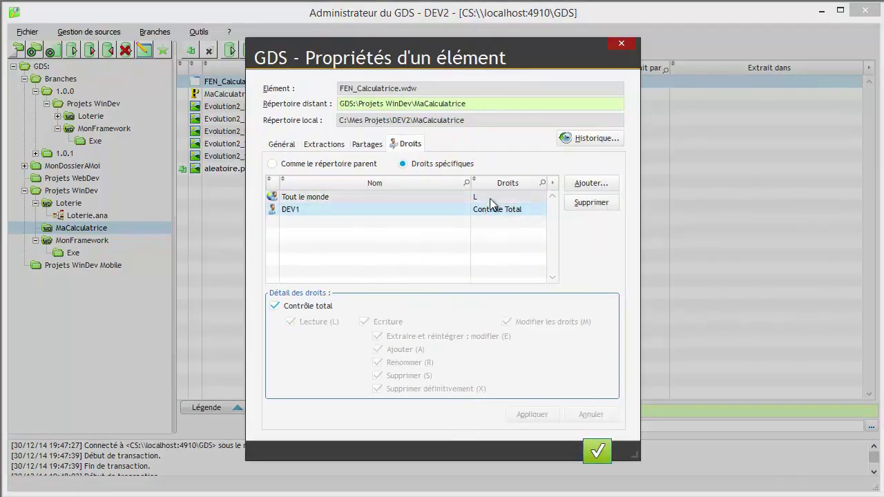
pyautogui.click(489, 198)
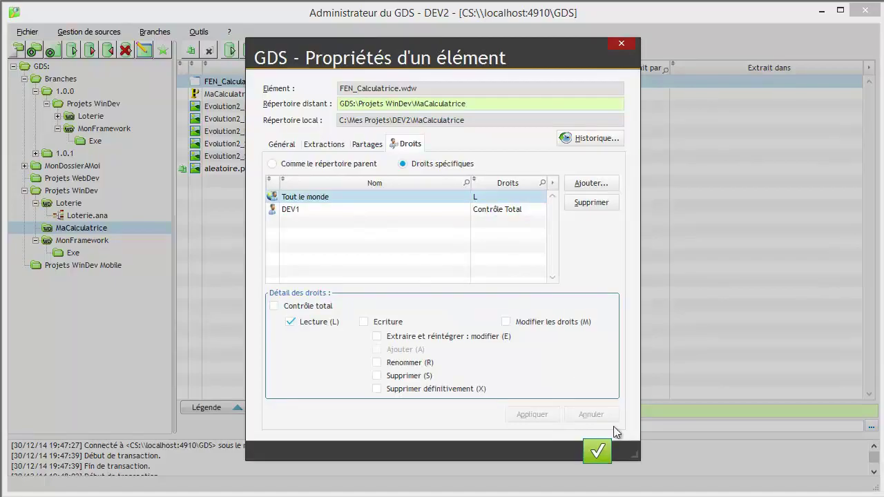
pyautogui.click(598, 451)
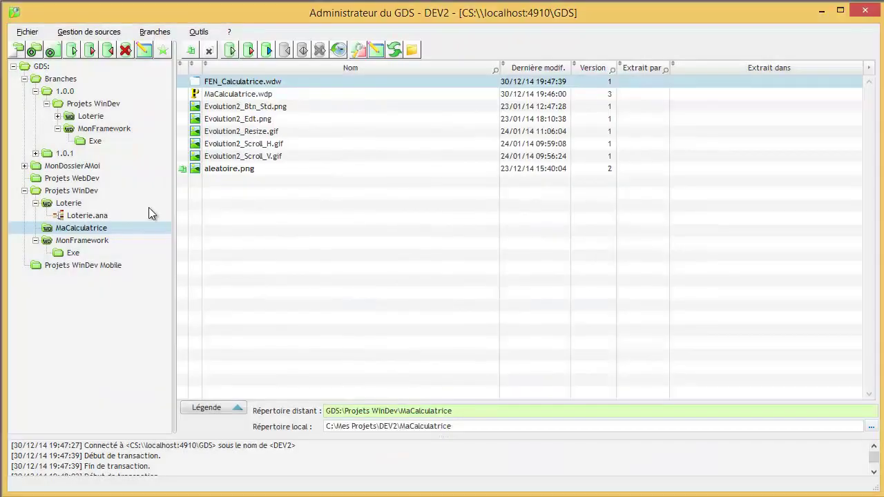
# Share FEN_Calculatrice.wdw from MaCalculatrice into the Loterie directory, replacing the element of the same name there
pyautogui.click(69, 204)
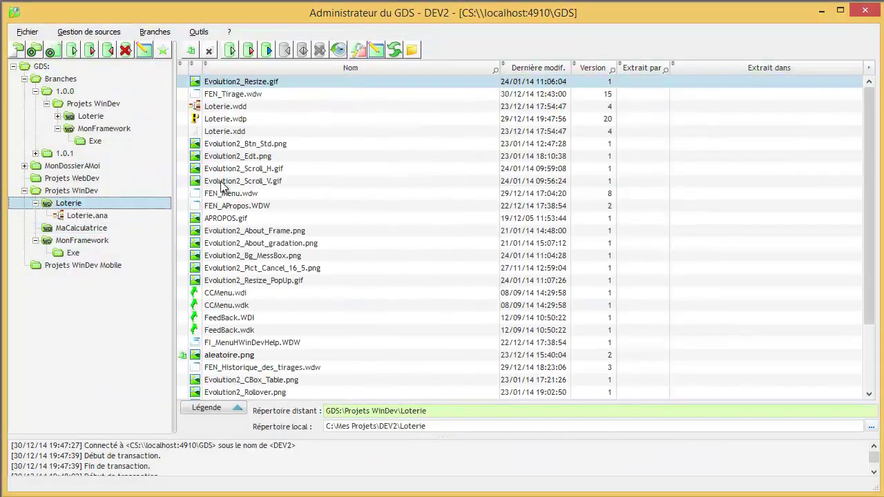
pyautogui.click(262, 95)
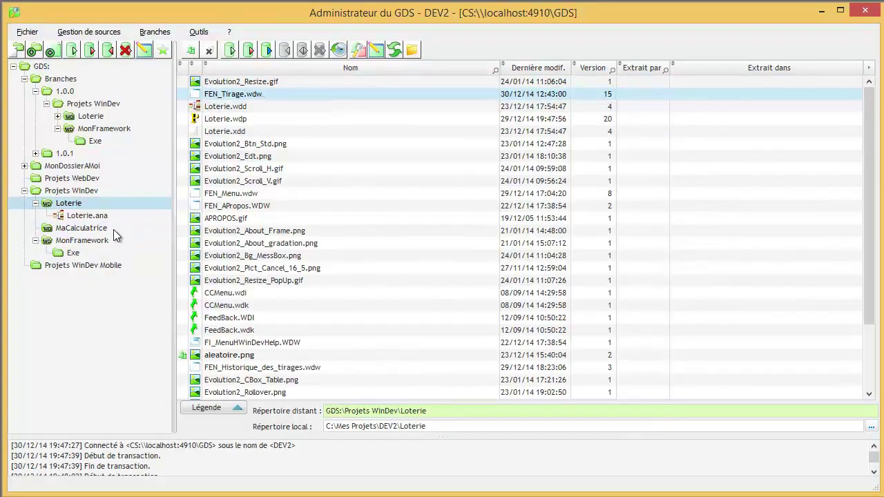
pyautogui.click(91, 241)
pyautogui.click(89, 230)
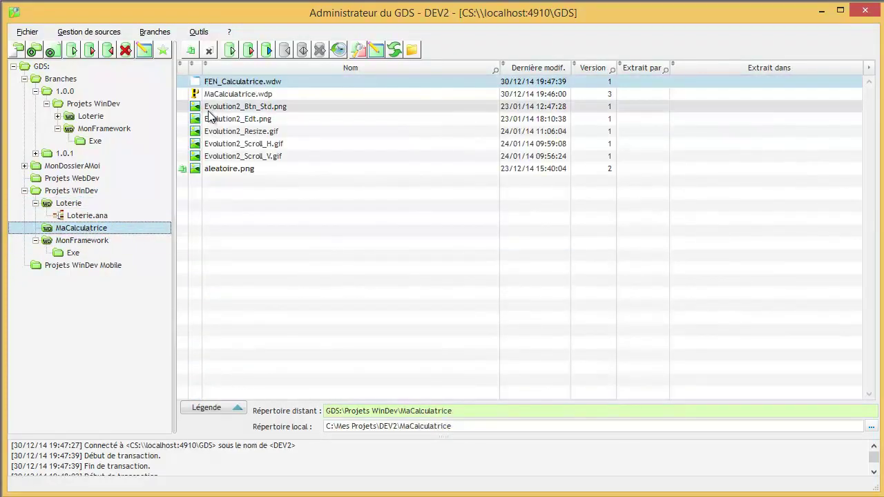
pyautogui.moveTo(233, 87); pyautogui.dragTo(75, 208)
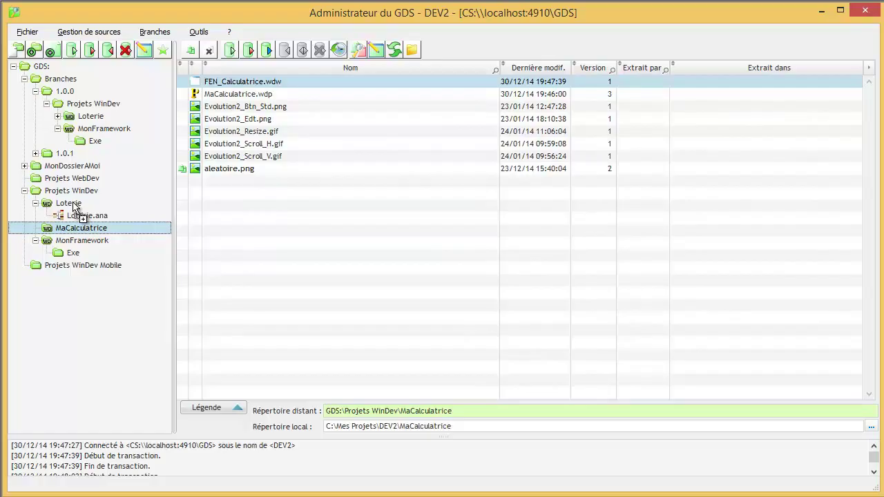
pyautogui.moveTo(75, 207); pyautogui.dragTo(75, 207)
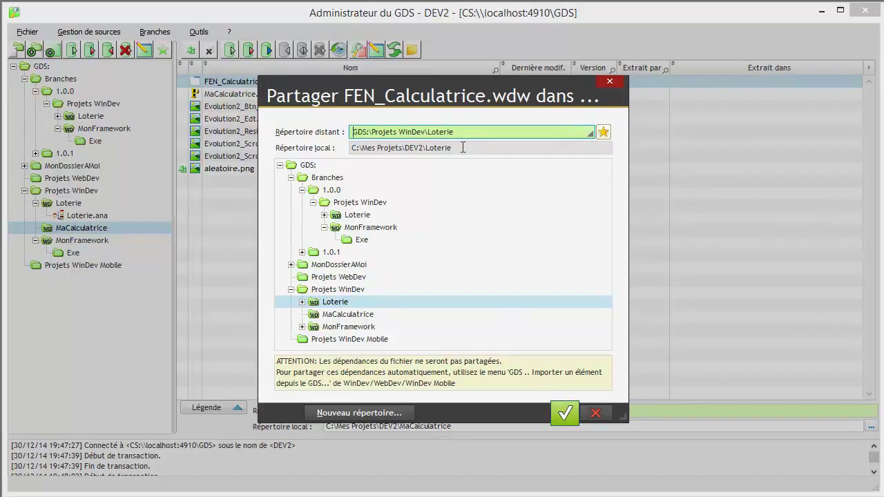
pyautogui.click(561, 413)
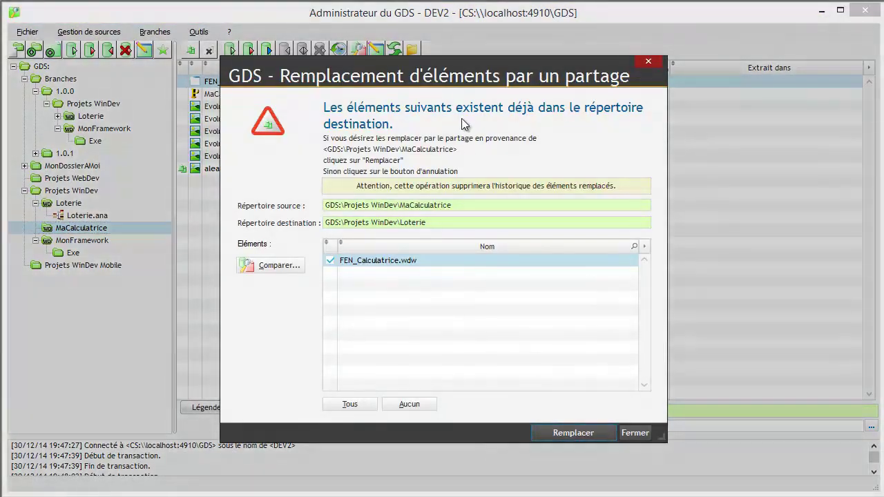
pyautogui.click(570, 433)
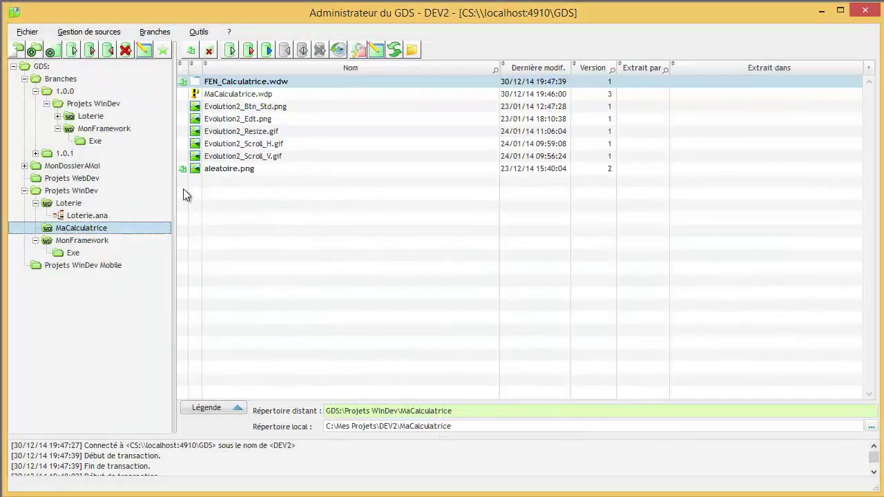
# Check the specific rights on the shared FEN_Calculatrice.wdw in the Loterie directory, and close its properties
pyautogui.click(75, 204)
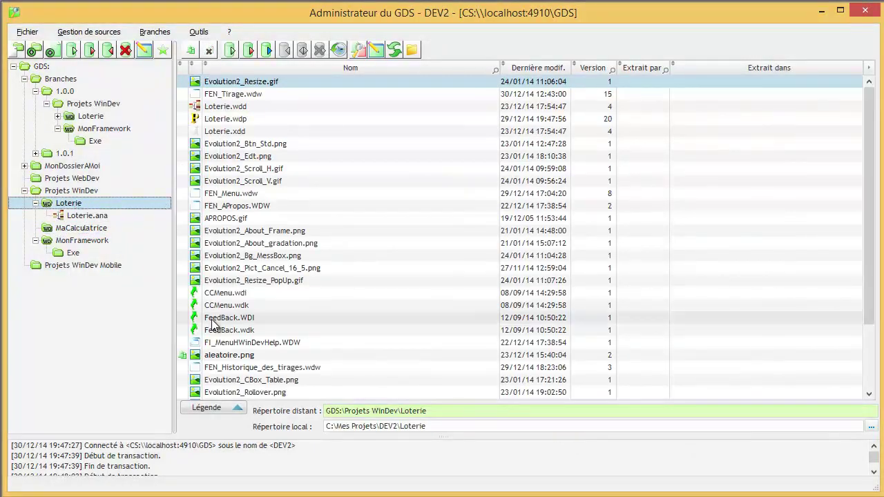
pyautogui.click(237, 357)
pyautogui.scroll(-3, 266, 299)
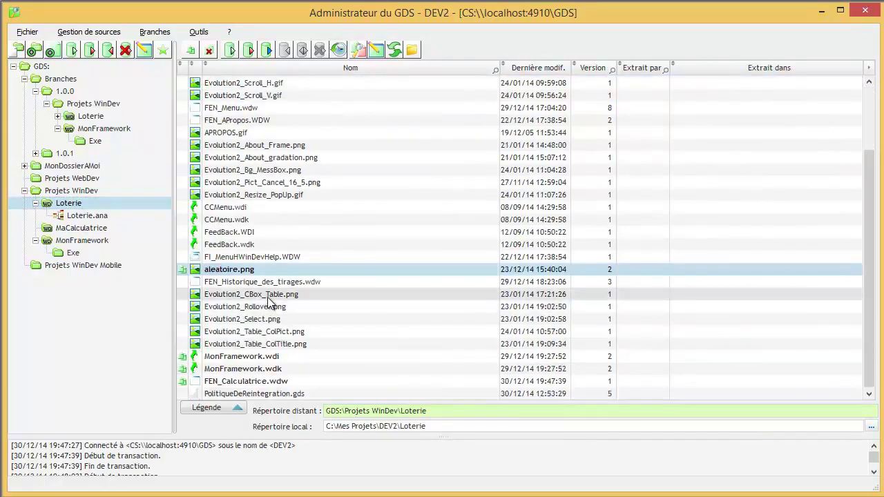
pyautogui.click(260, 385)
pyautogui.rightClick(260, 384)
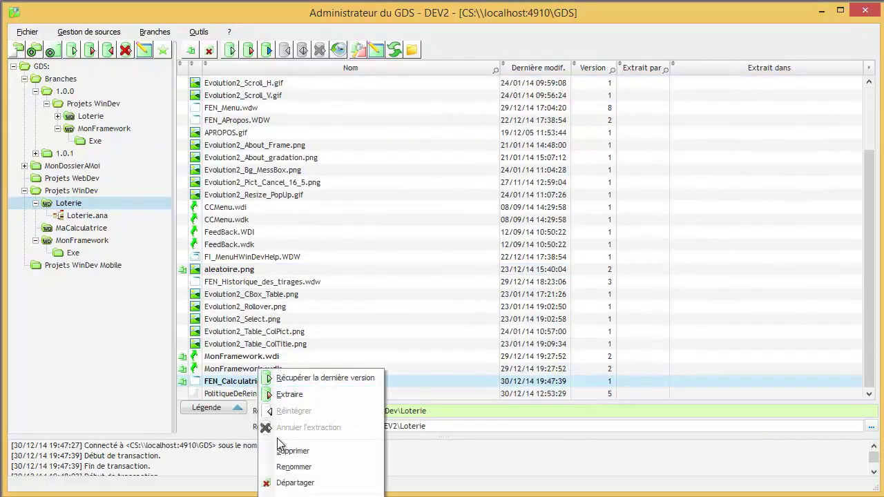
pyautogui.click(301, 493)
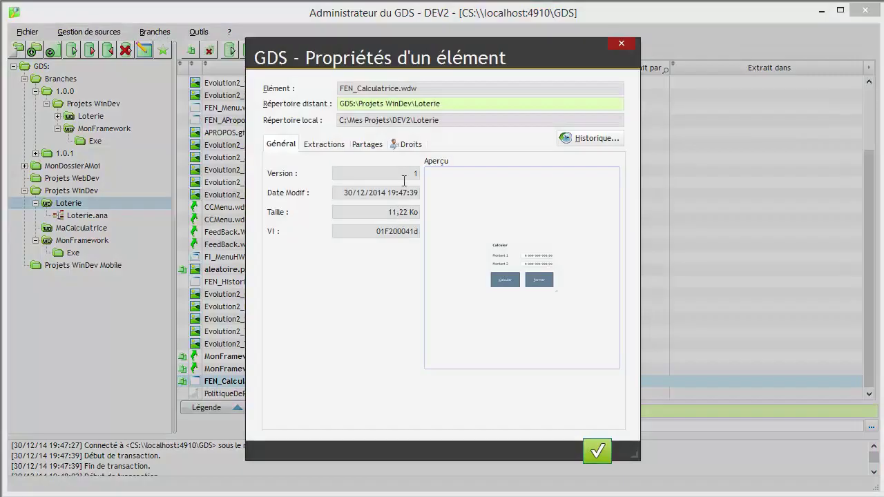
pyautogui.click(408, 145)
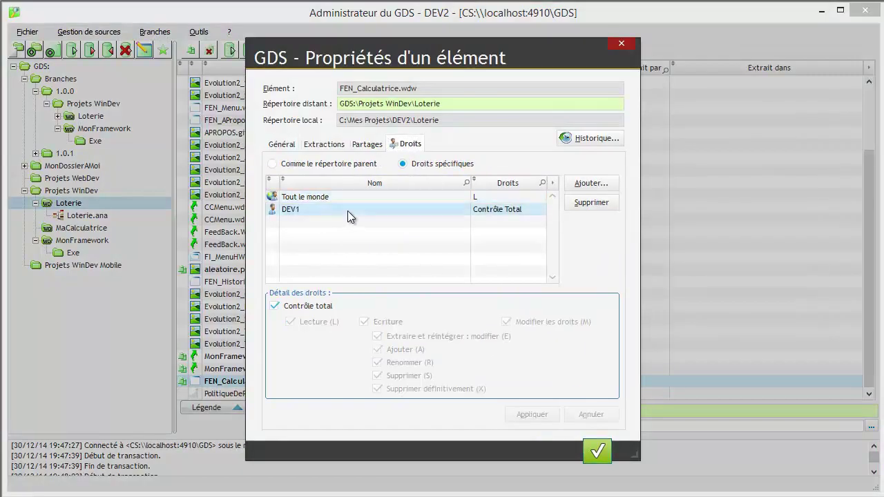
pyautogui.click(487, 198)
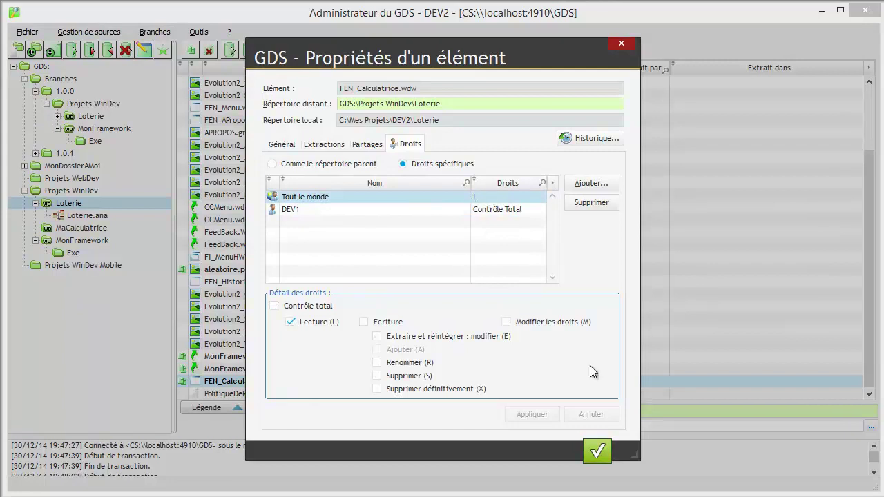
pyautogui.click(598, 450)
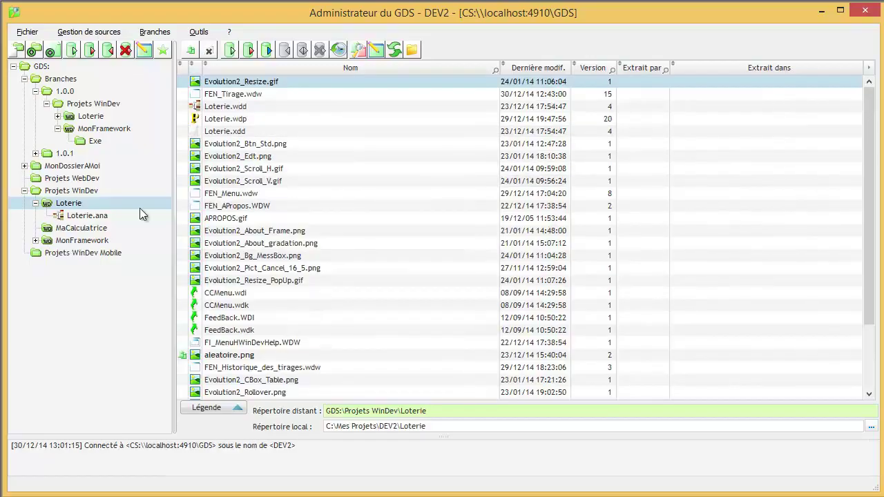
# Add the user DEV2 with full control to the rights of the MonFramework directory under Projets WinDev
pyautogui.click(108, 240)
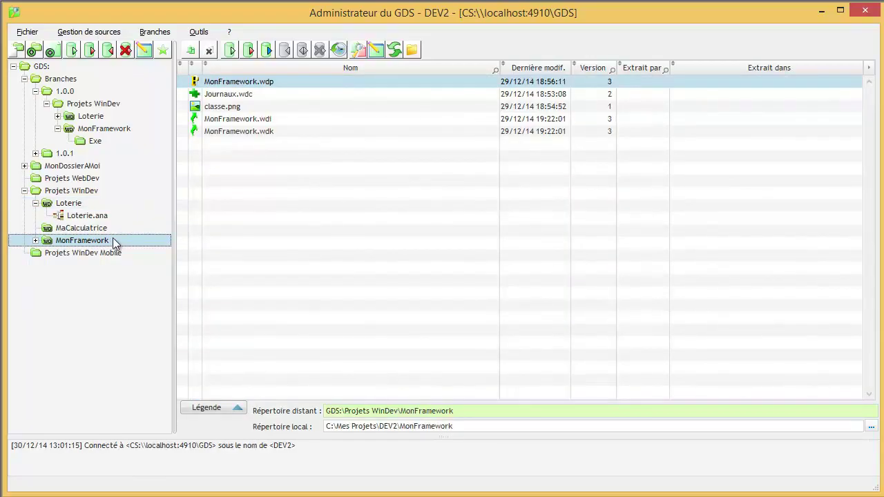
pyautogui.click(35, 240)
pyautogui.click(46, 251)
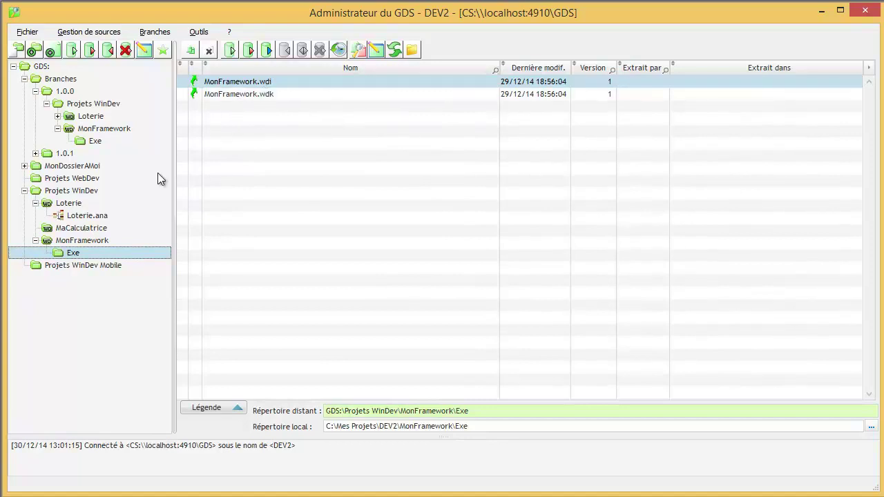
pyautogui.click(94, 240)
pyautogui.rightClick(93, 239)
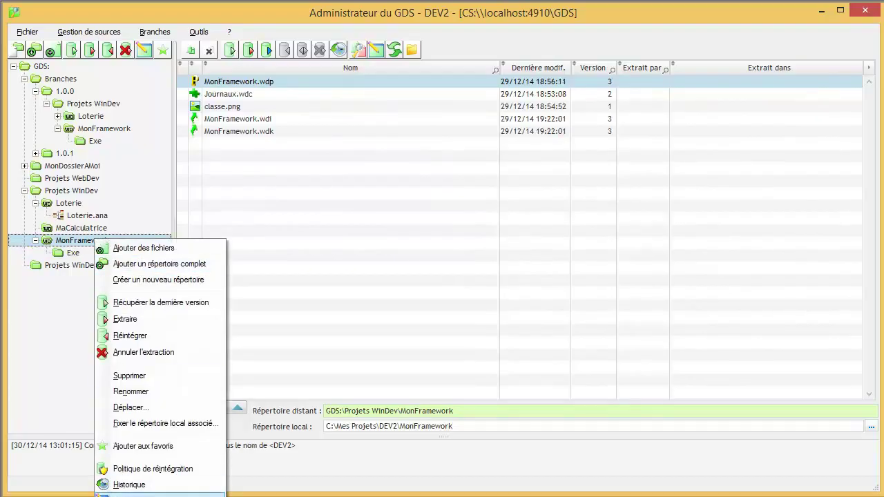
pyautogui.click(159, 495)
pyautogui.click(347, 97)
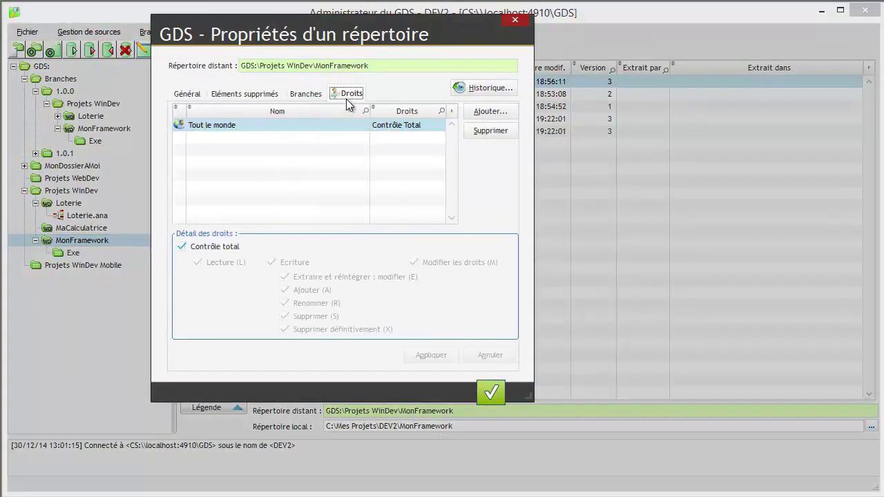
pyautogui.click(503, 114)
pyautogui.click(476, 280)
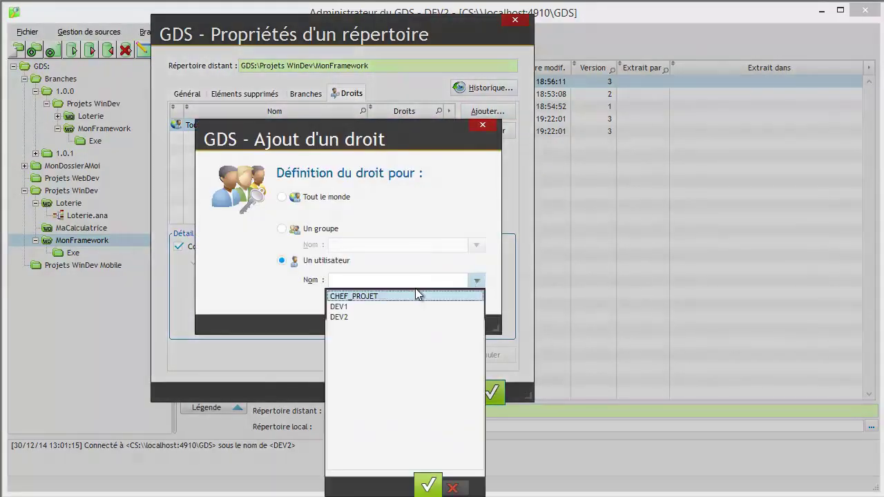
pyautogui.click(399, 317)
pyautogui.click(436, 324)
# Restrict "Tout le monde" to read-only rights on the MonFramework directory and validate the properties
pyautogui.click(390, 126)
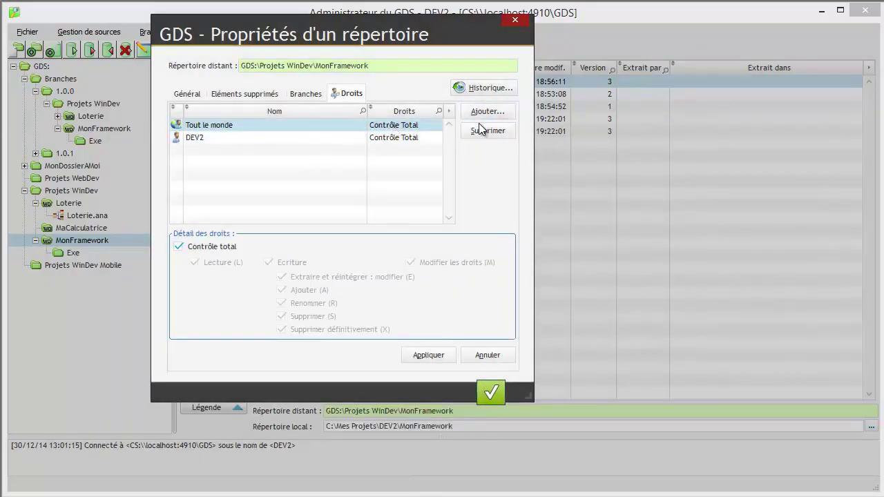
pyautogui.click(214, 248)
pyautogui.click(297, 263)
pyautogui.click(442, 263)
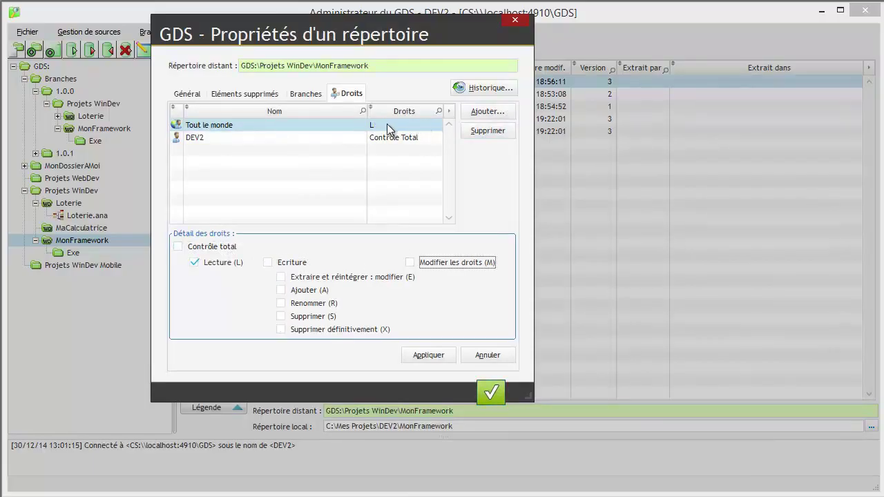
pyautogui.click(208, 137)
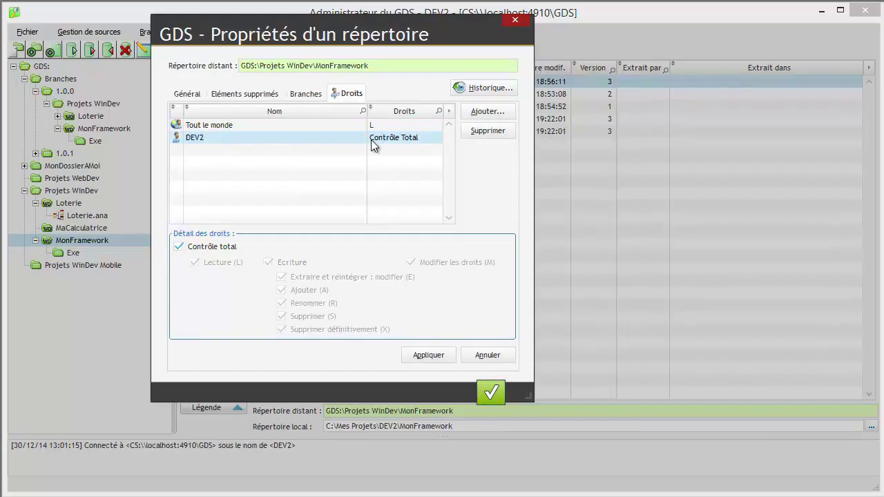
pyautogui.click(490, 390)
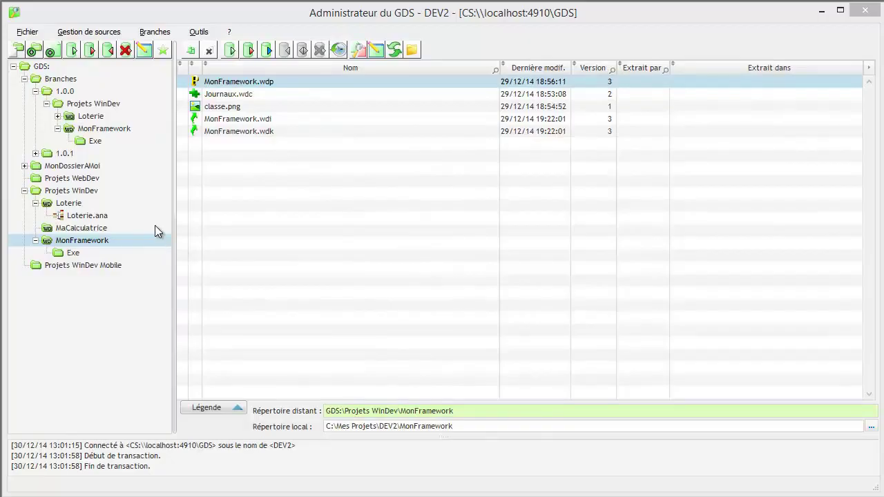
# Review the rights defined on the MonFramework directory and close its properties
pyautogui.rightClick(95, 241)
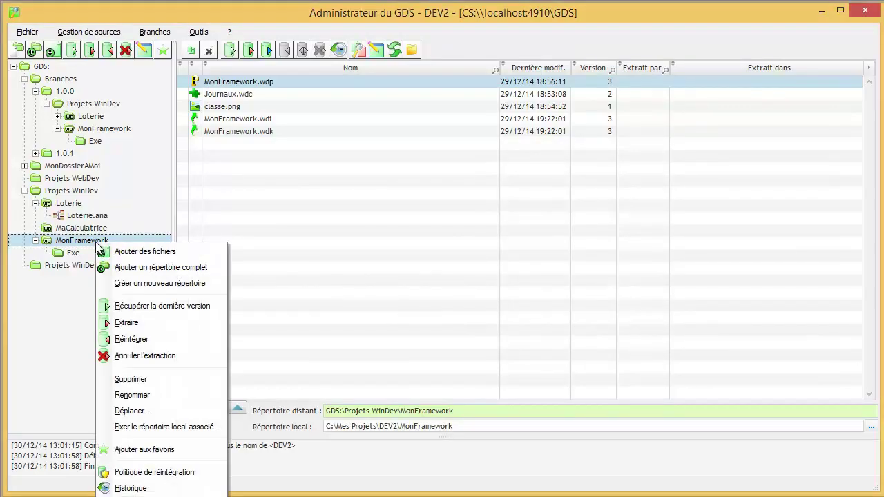
pyautogui.click(159, 495)
pyautogui.click(349, 97)
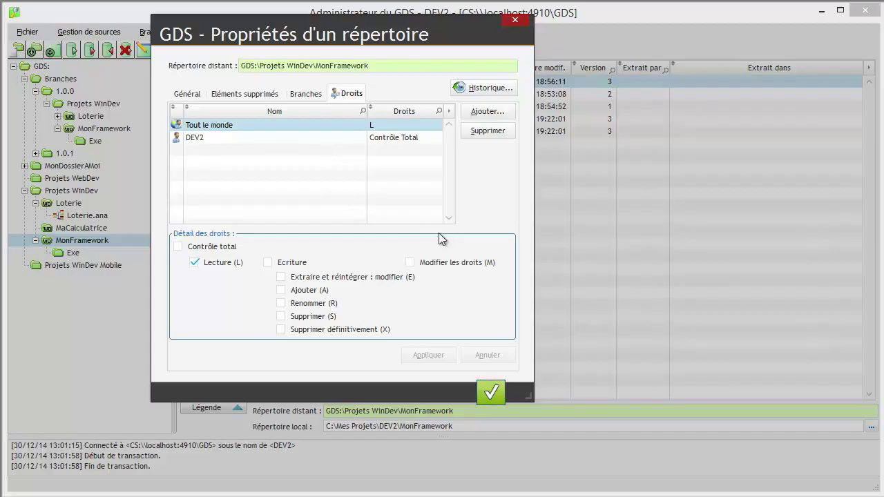
pyautogui.click(521, 22)
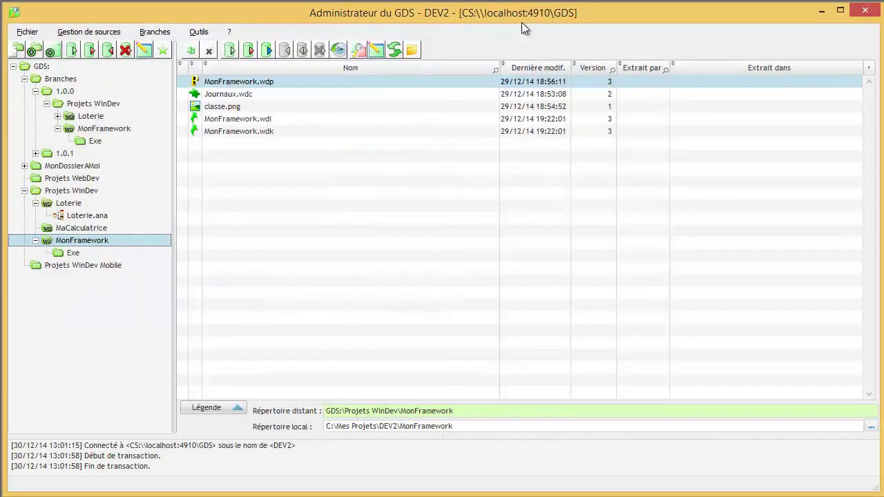